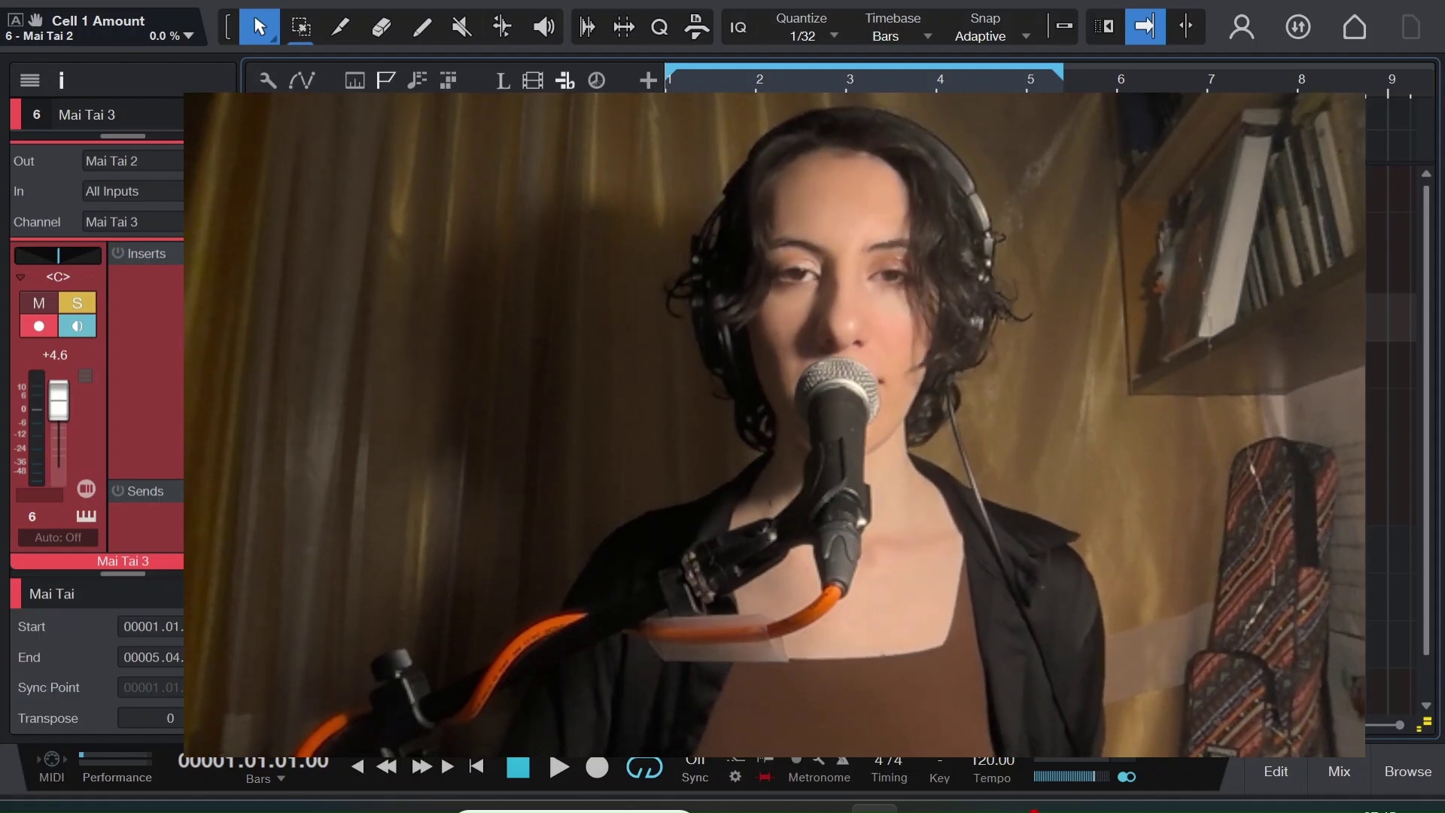
- Restart playback and open the Mai Tai editor beside the Spectrum Meter showing the ~500 Hz peak
{"action": "key", "text": "space"}
{"action": "left_click", "coordinate": [1391, 252]}
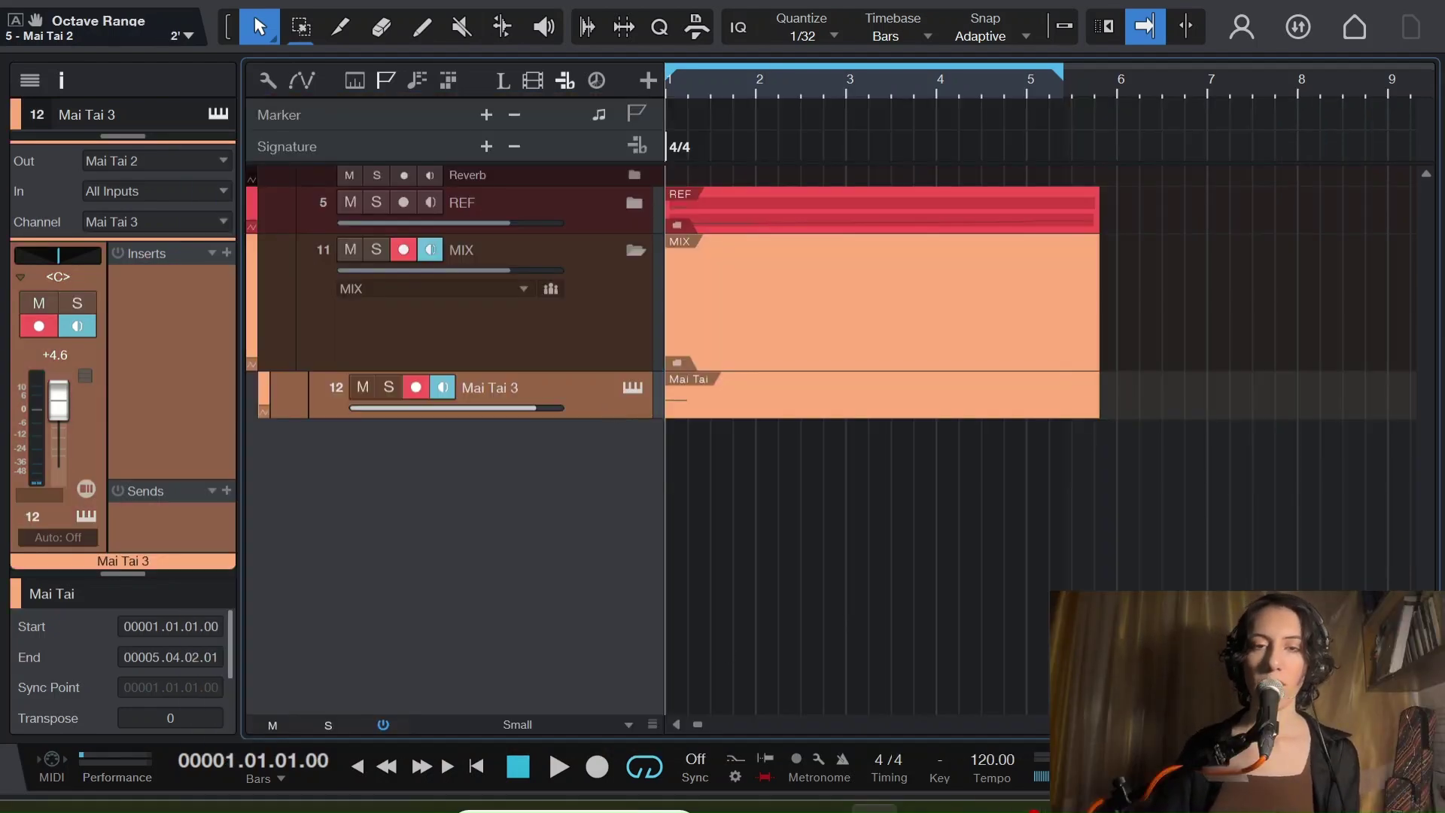
{"action": "key", "text": "space"}
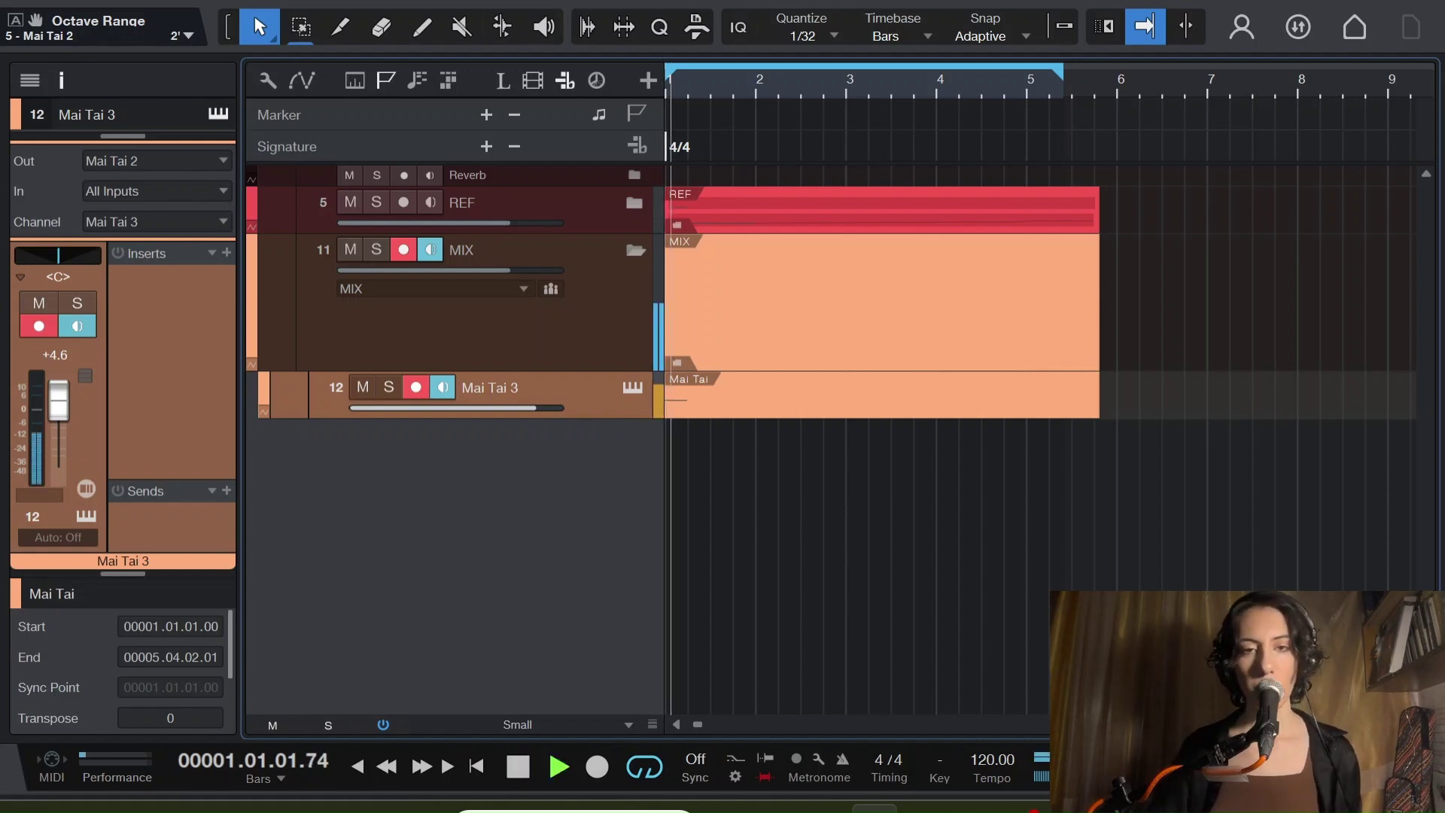
{"action": "left_click", "coordinate": [632, 387]}
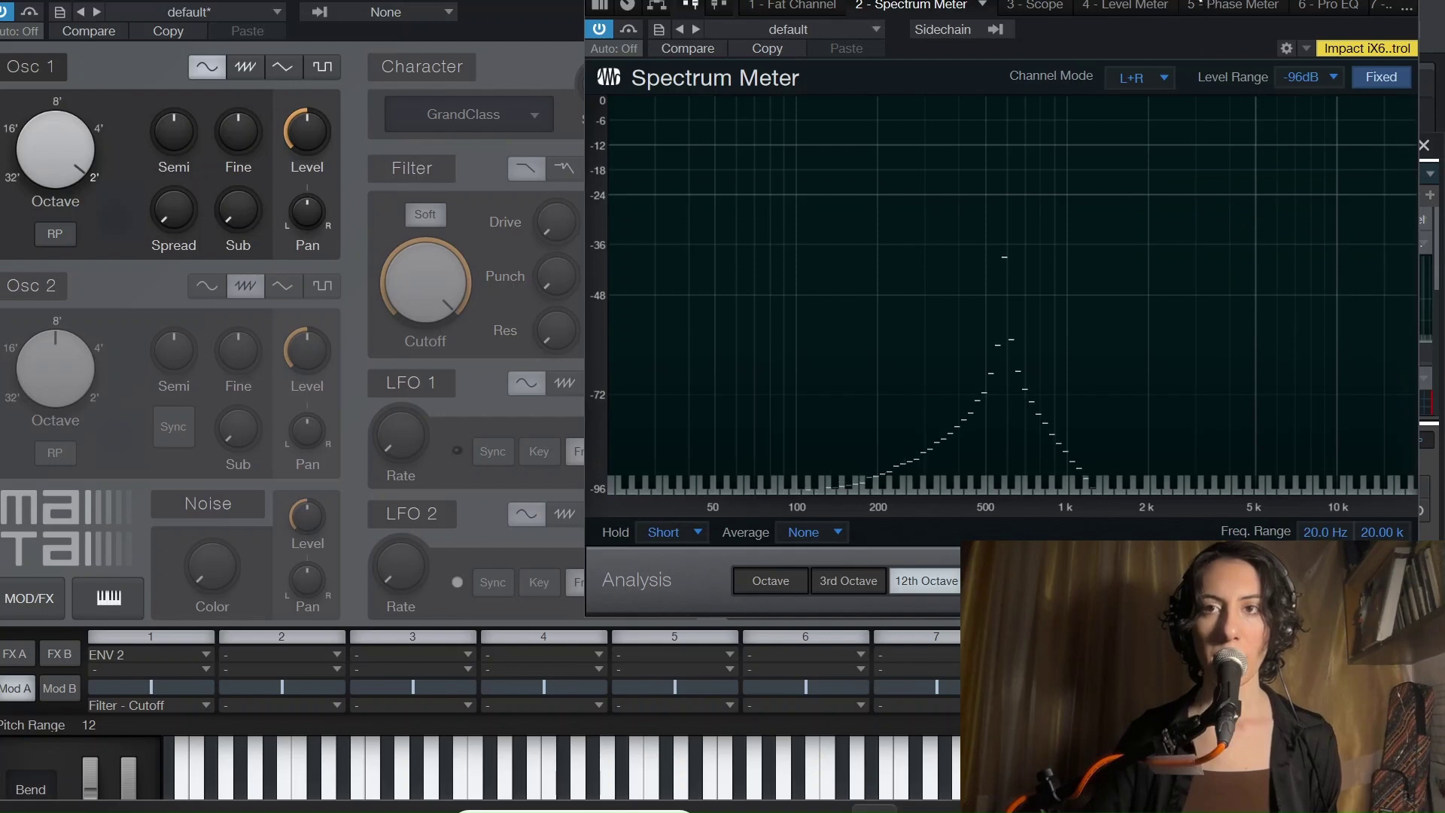
- Reset Osc 1's Fine tuning to centre, then detune it down to -48 while checking the Spectrum Meter
{"action": "left_click_drag", "start_coordinate": [1166, 6], "coordinate": [1155, 4]}
{"action": "mouse_move", "coordinate": [994, 236]}
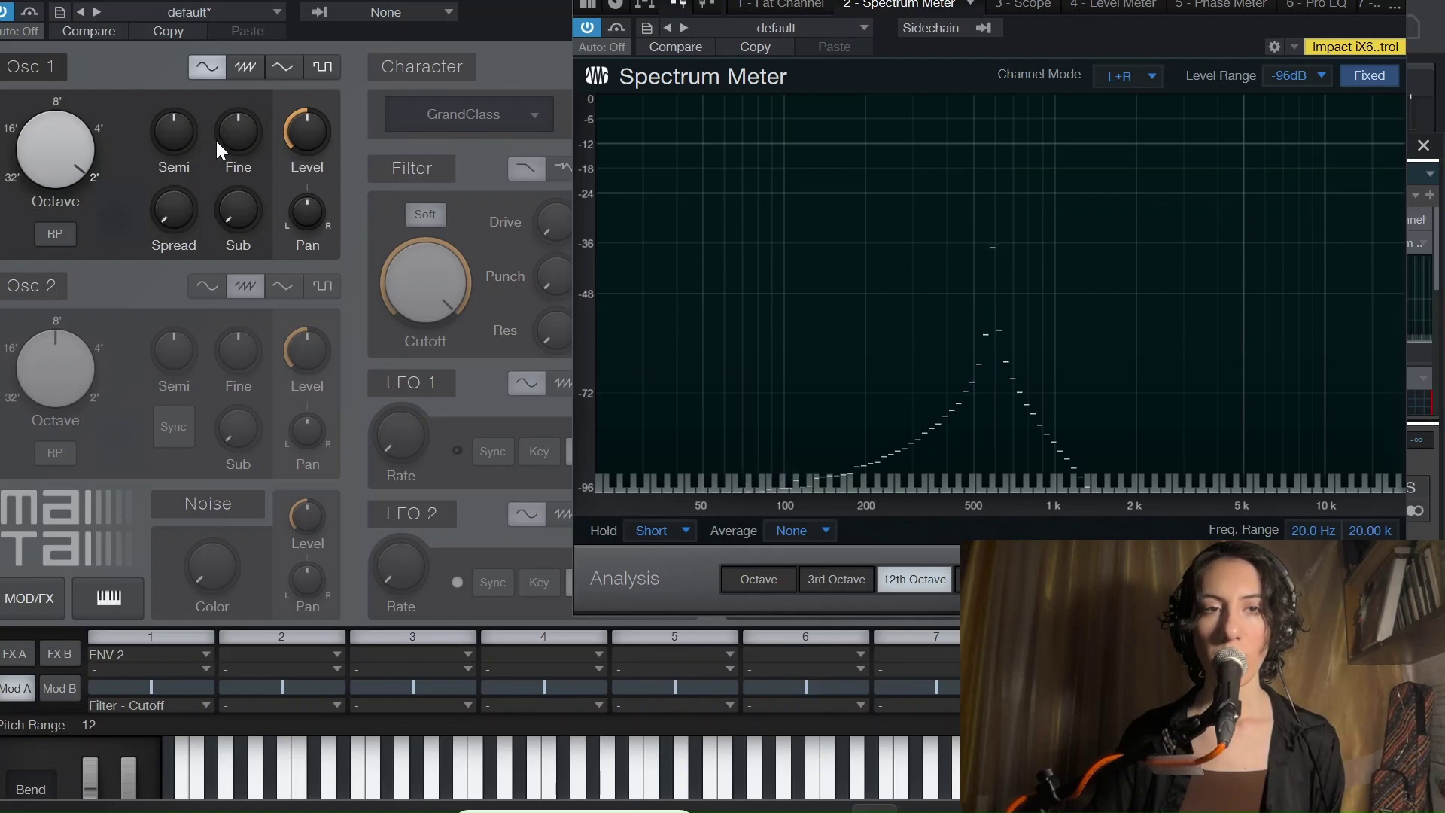
{"action": "scroll", "coordinate": [233, 129], "scroll_direction": "down", "scroll_amount": 10}
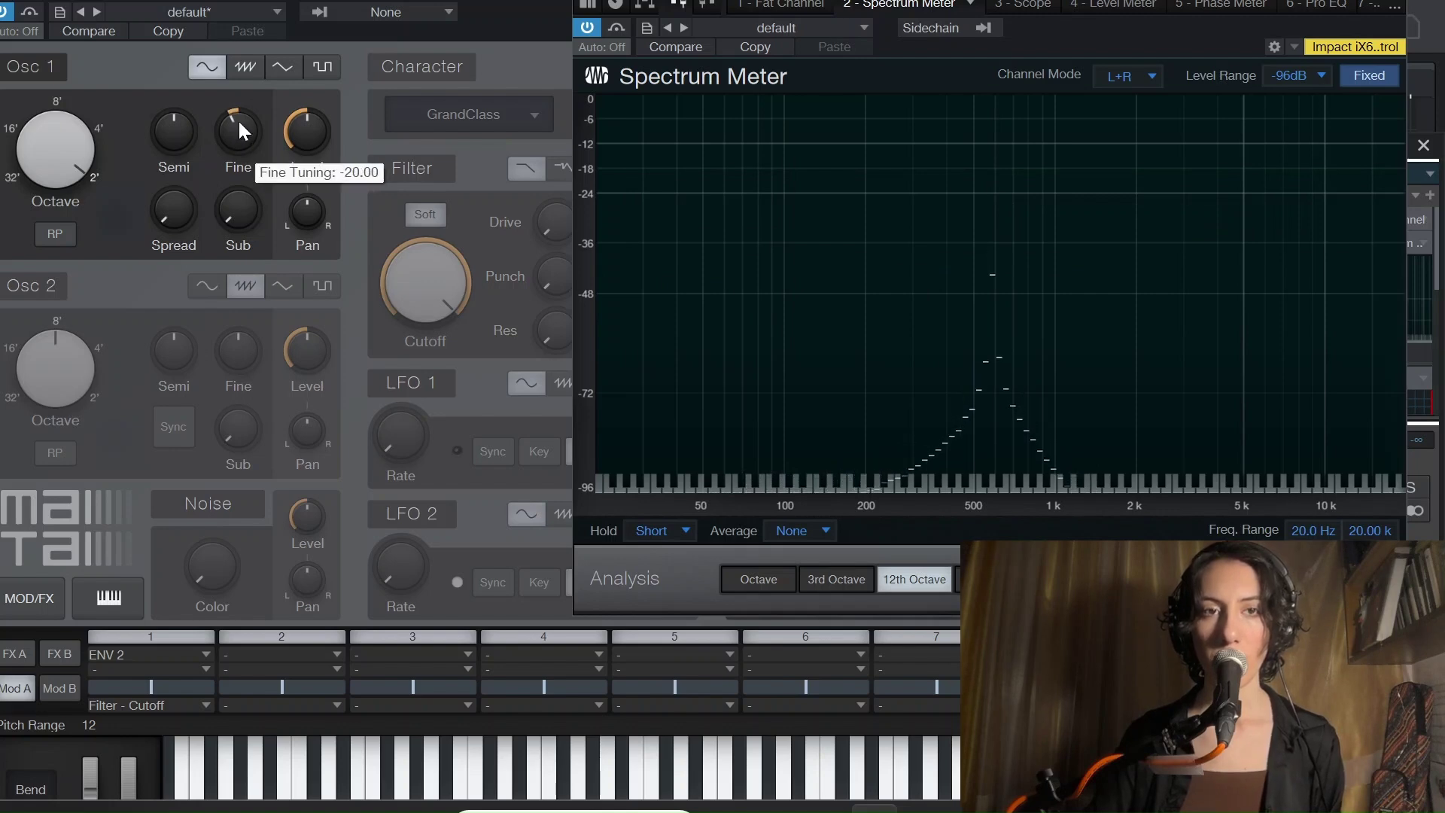
{"action": "scroll", "coordinate": [239, 128], "scroll_direction": "down", "scroll_amount": 2}
{"action": "scroll", "coordinate": [235, 119], "scroll_direction": "down", "scroll_amount": 8}
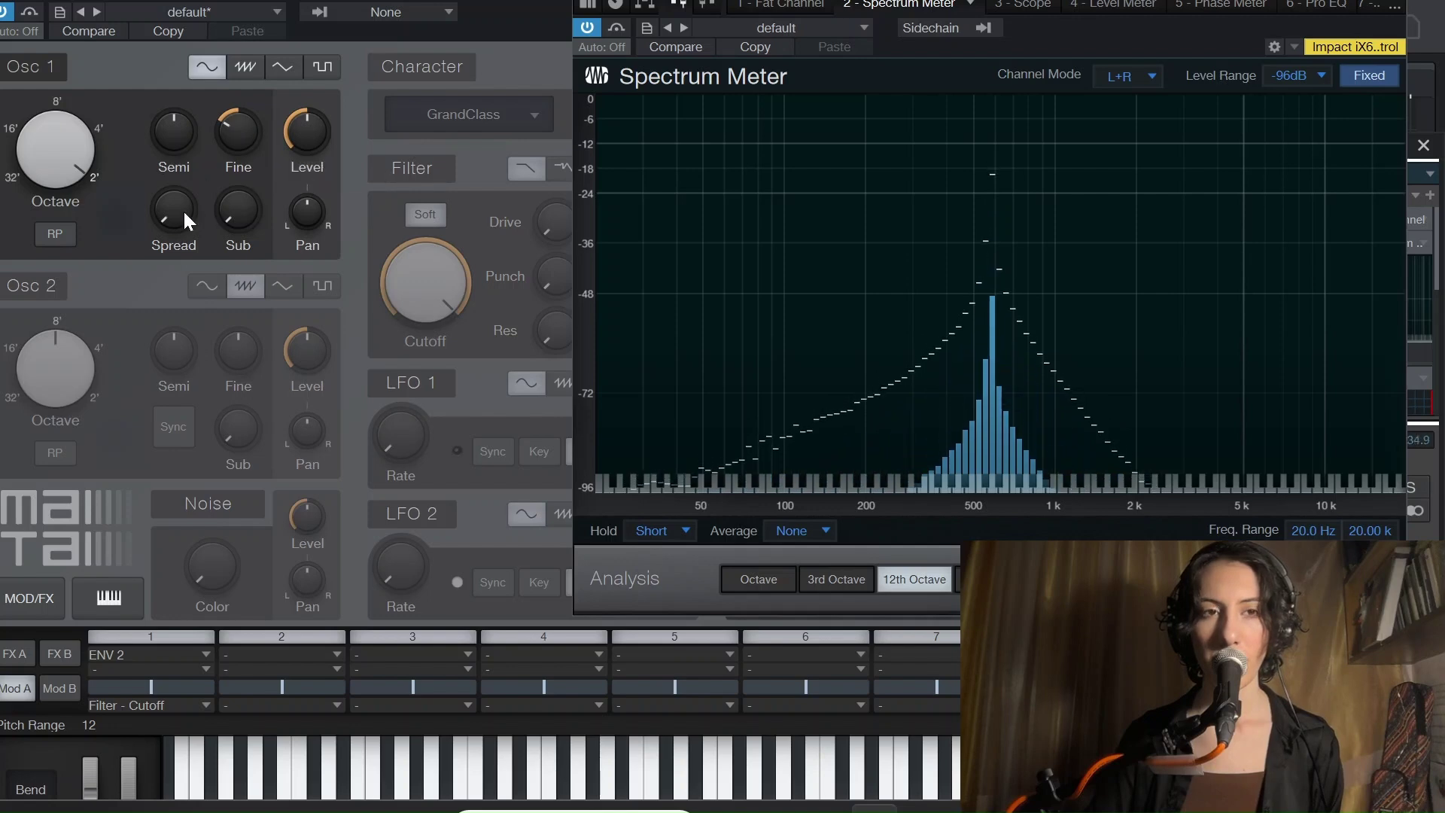
{"action": "scroll", "coordinate": [183, 209], "scroll_direction": "up", "scroll_amount": 3}
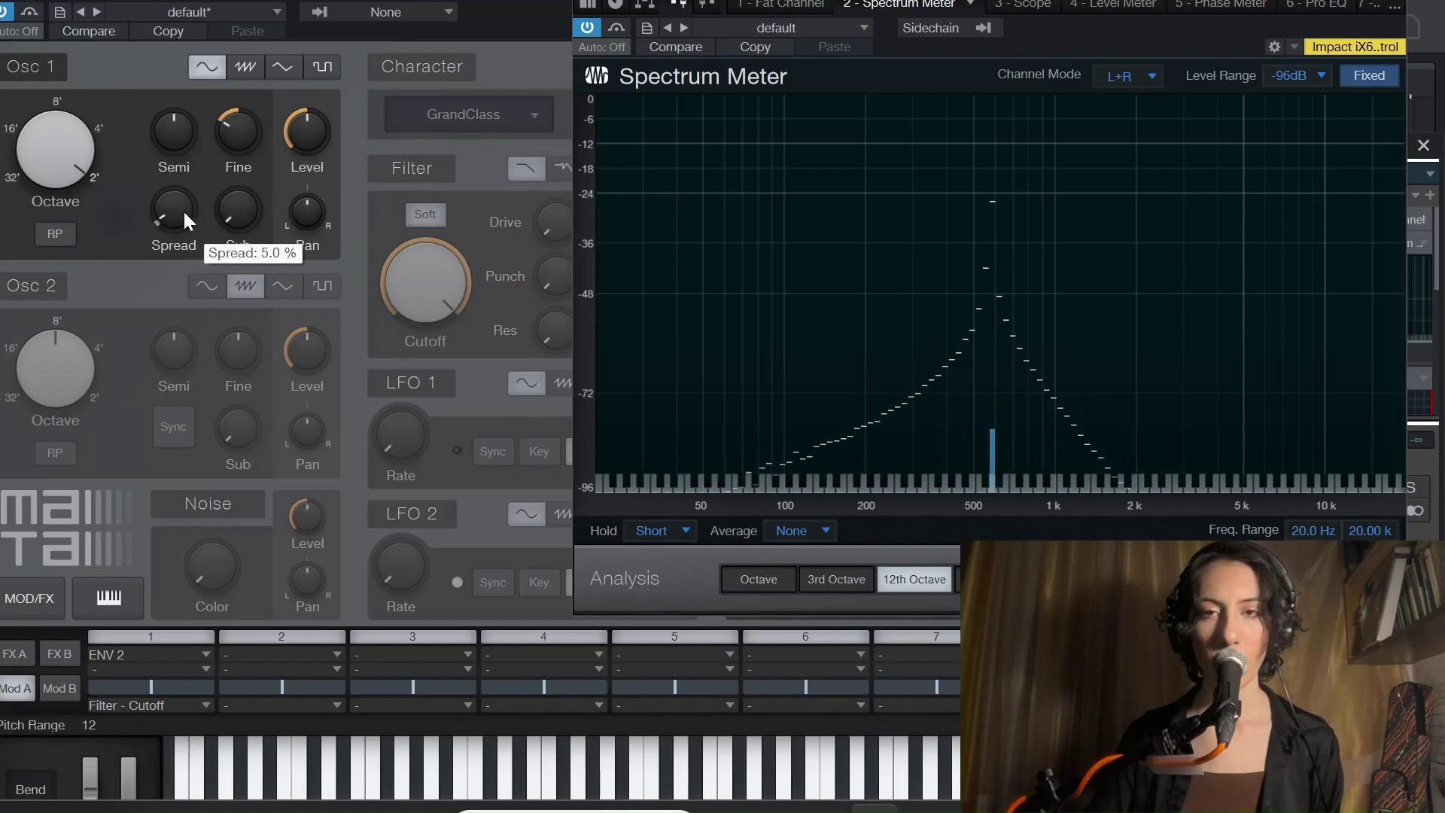
{"action": "scroll", "coordinate": [183, 209], "scroll_direction": "up", "scroll_amount": 8}
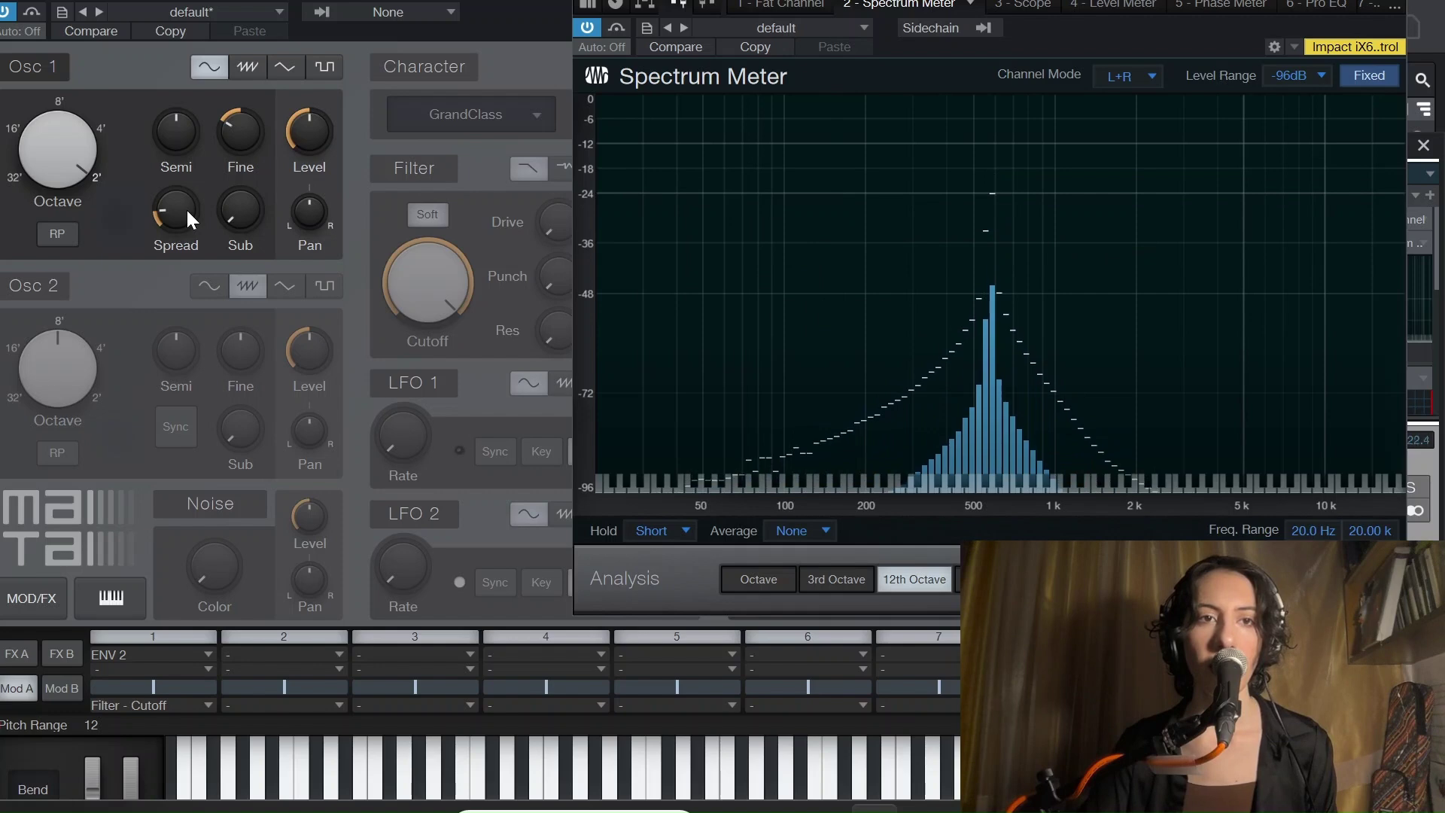
{"action": "scroll", "coordinate": [187, 208], "scroll_direction": "up", "scroll_amount": 9}
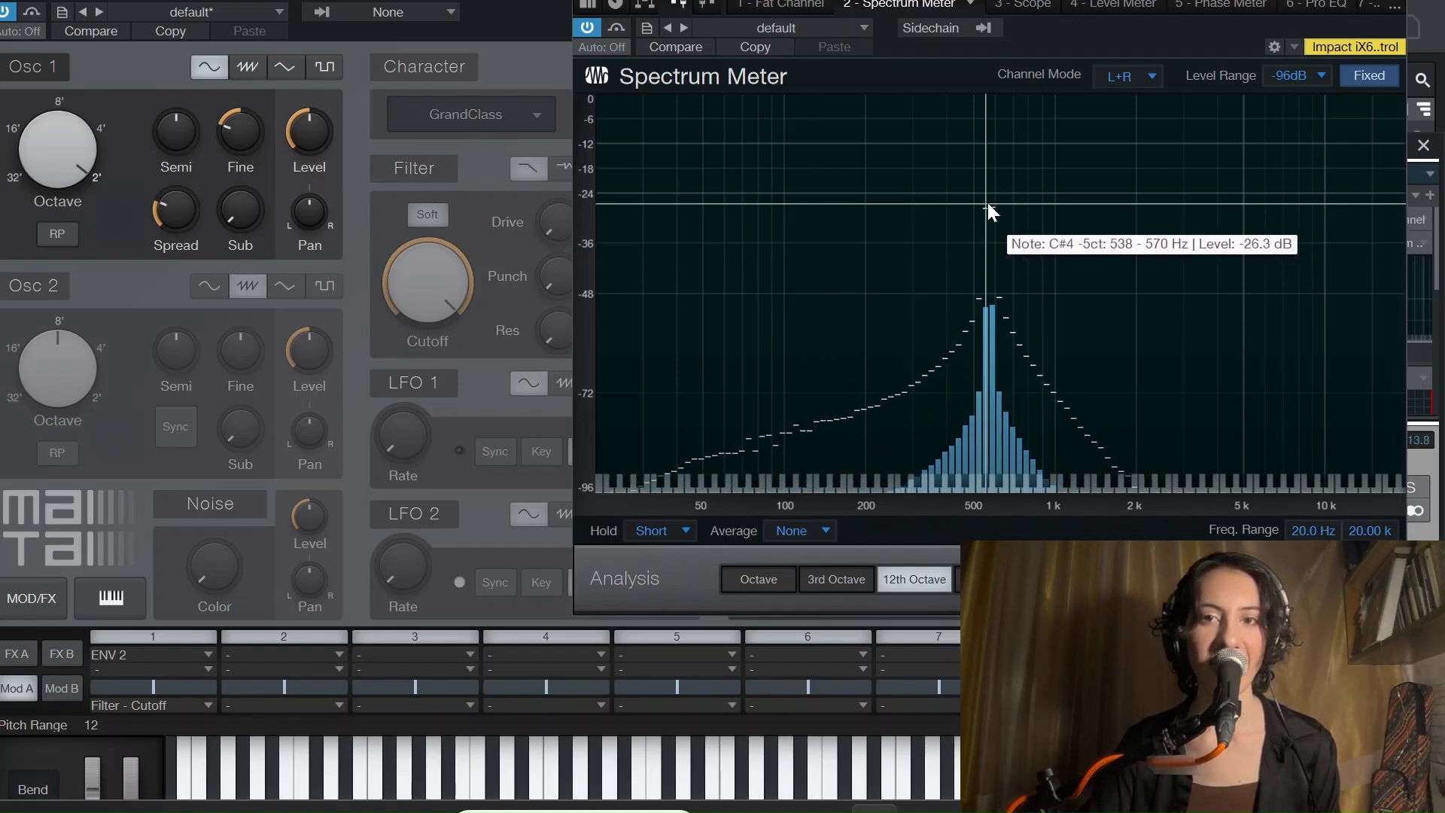
{"action": "left_click", "coordinate": [262, 131]}
{"action": "left_click_drag", "start_coordinate": [262, 130], "coordinate": [264, 68]}
{"action": "left_click", "coordinate": [1151, 139]}
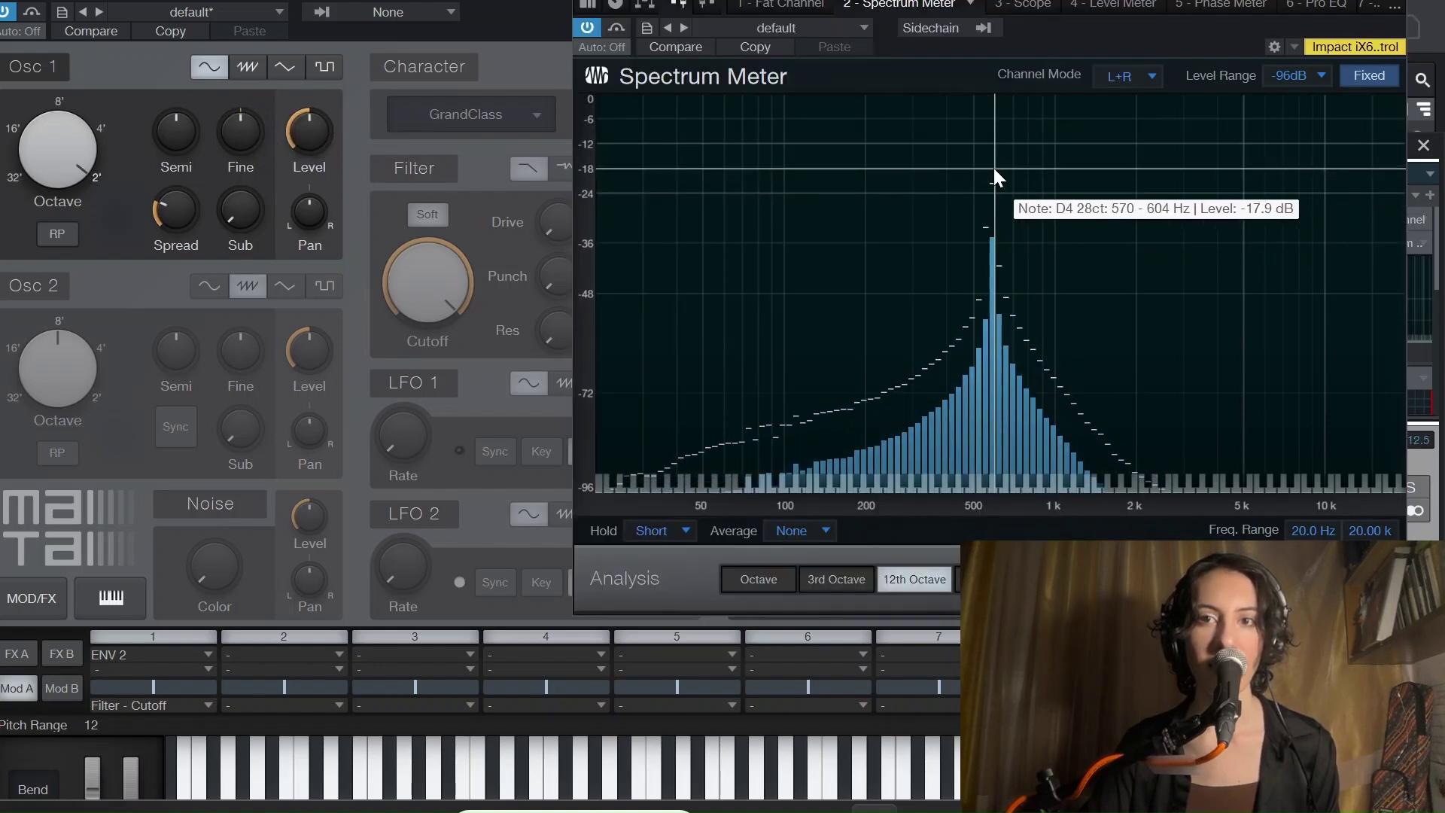
{"action": "left_click_drag", "start_coordinate": [239, 129], "coordinate": [222, 171]}
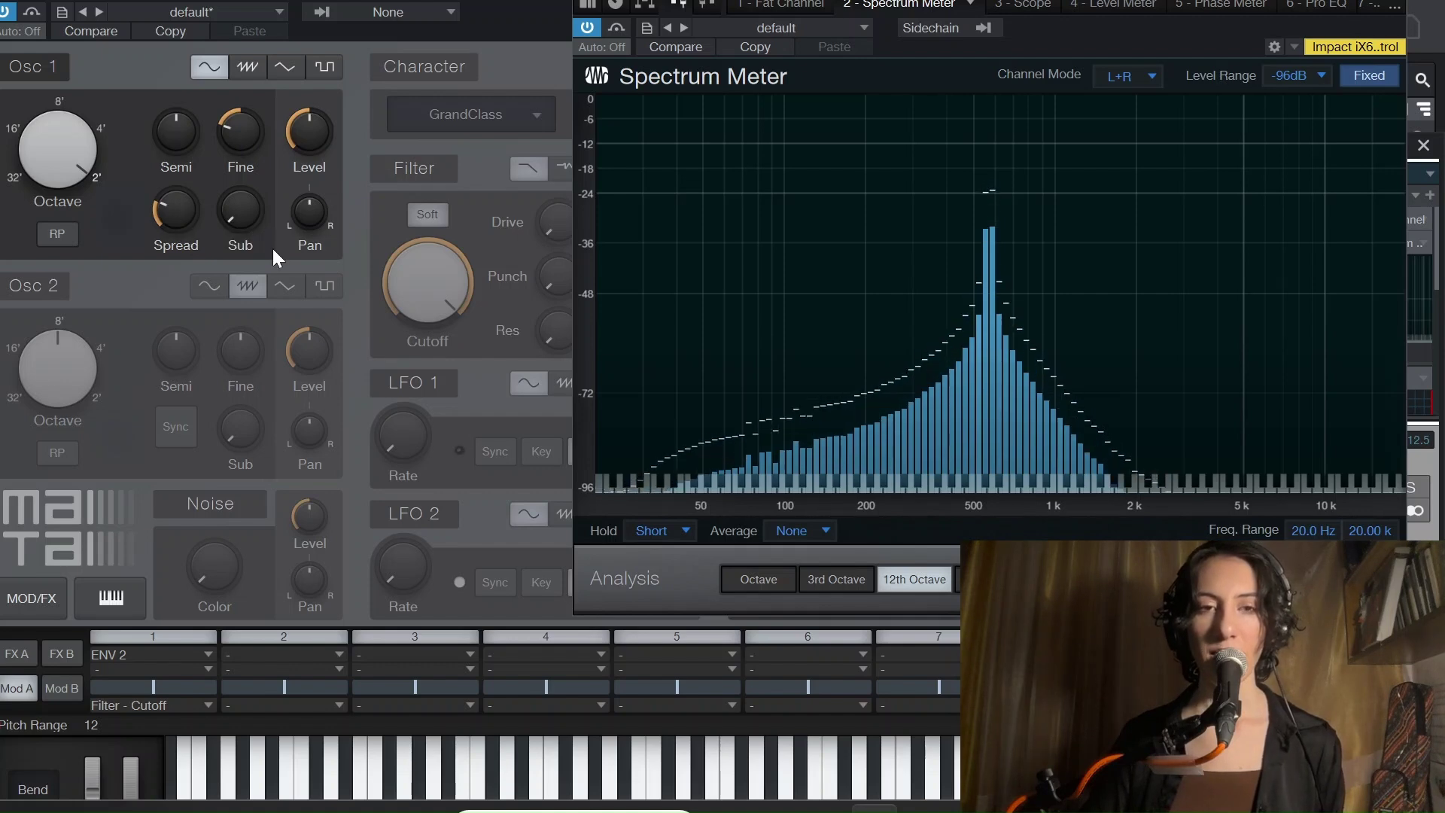
- Enable the Mai Tai filter in bandpass mode and lower its cutoff from 20 kHz
{"action": "left_click", "coordinate": [527, 408]}
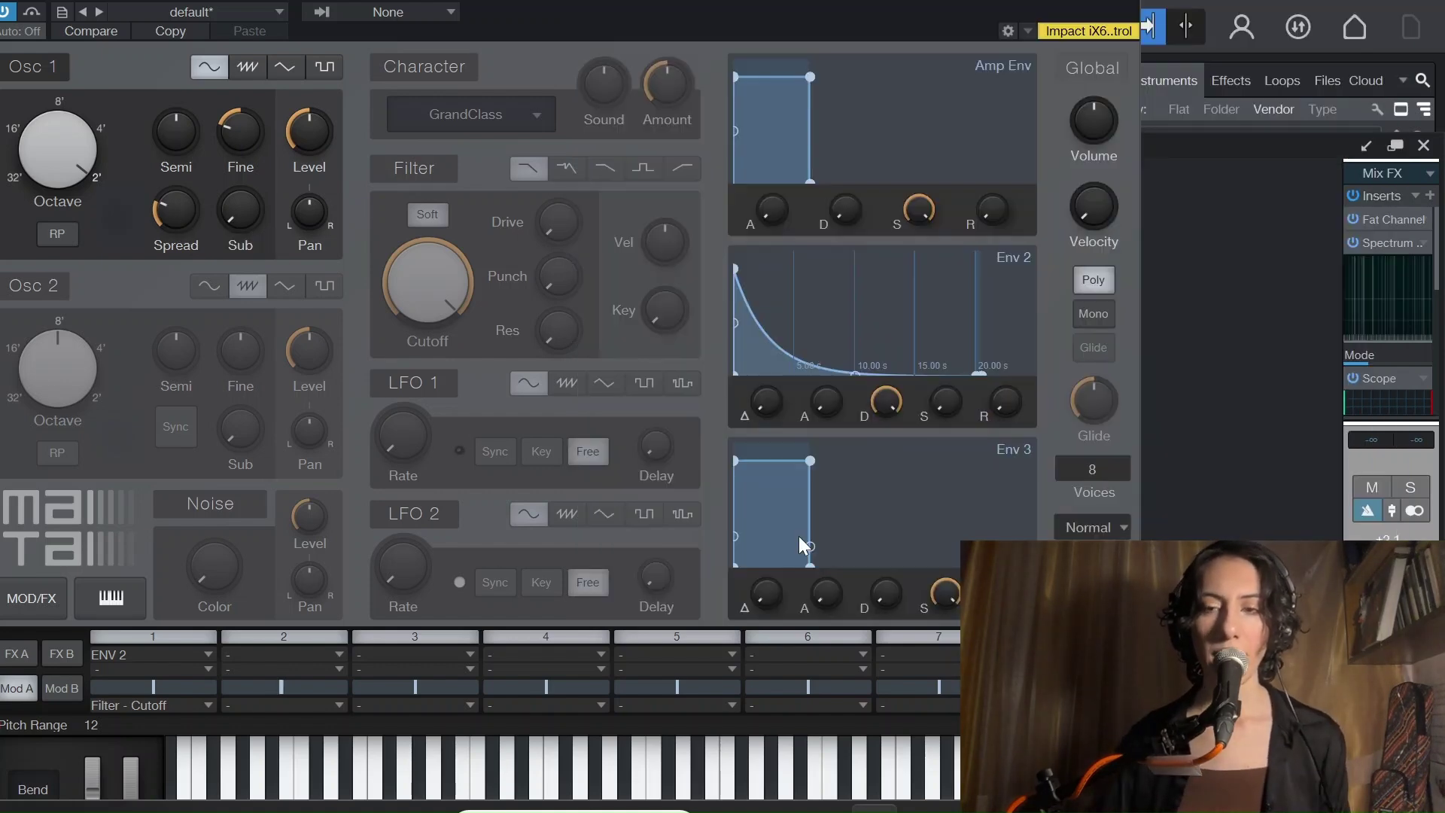
{"action": "left_click", "coordinate": [417, 156]}
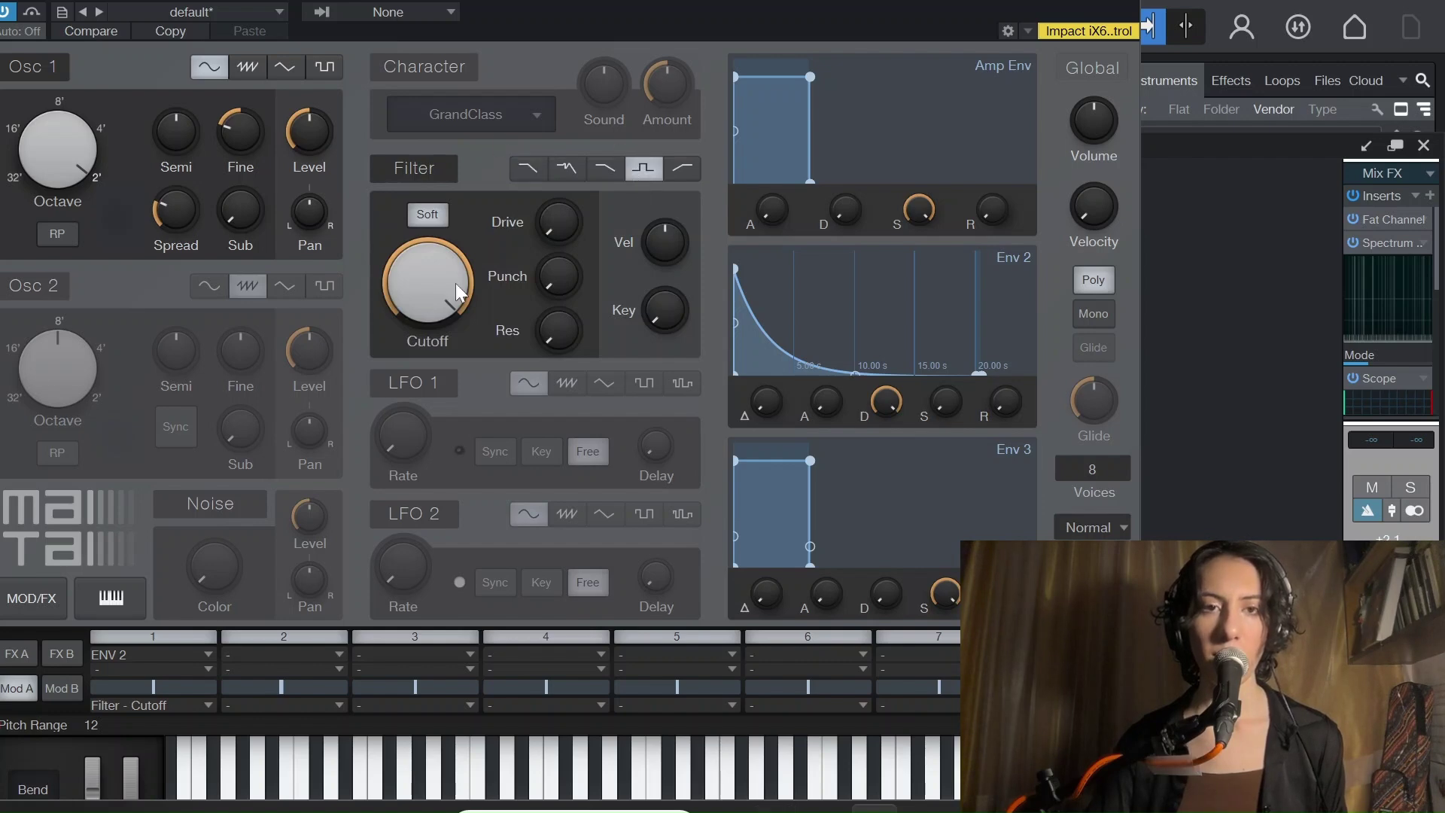
{"action": "mouse_move", "coordinate": [454, 283]}
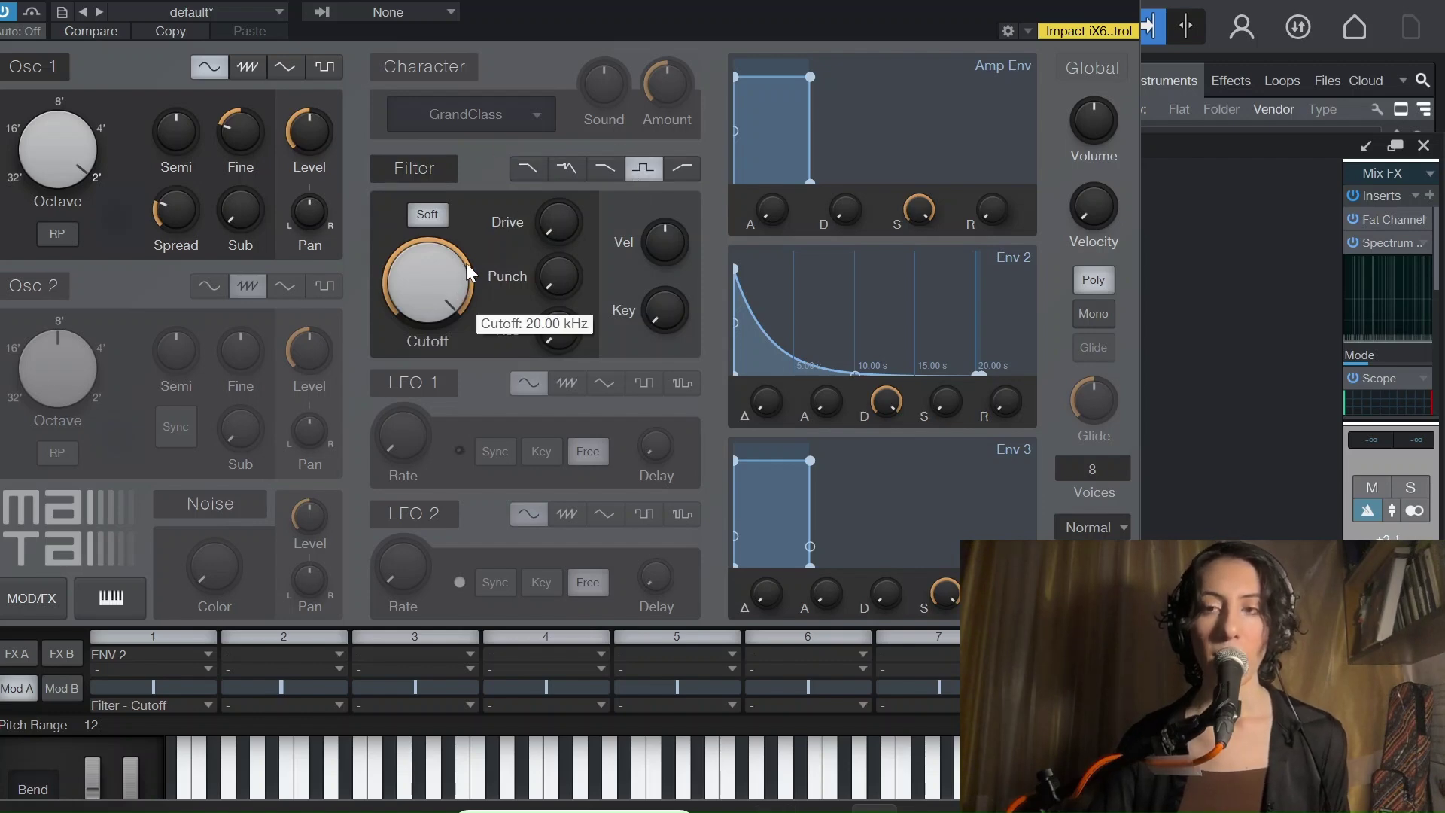
{"action": "left_click", "coordinate": [1386, 242]}
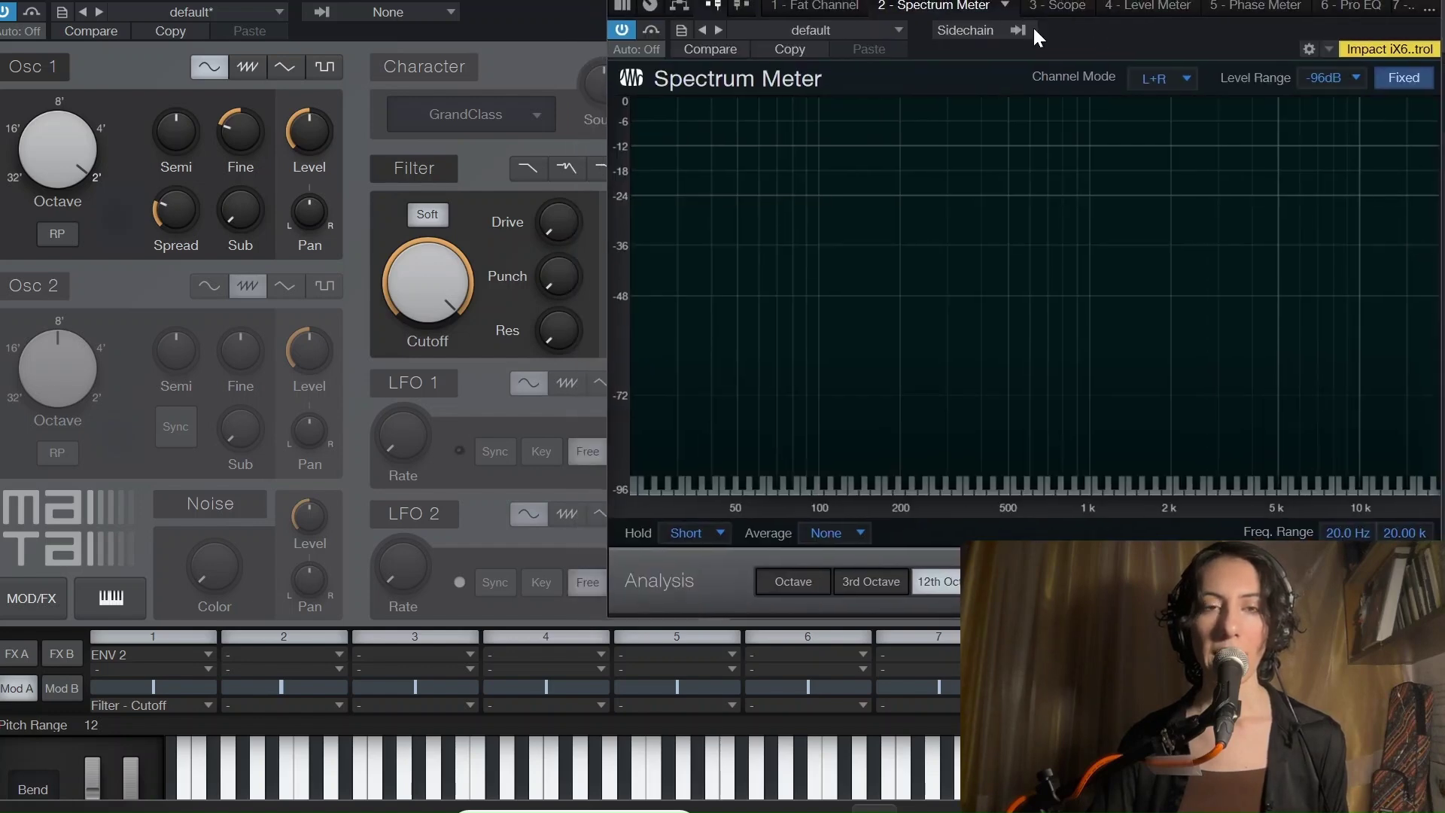
{"action": "mouse_move", "coordinate": [445, 275]}
{"action": "left_mouse_down"}
{"action": "mouse_move", "coordinate": [450, 325]}
{"action": "mouse_move", "coordinate": [454, 291]}
{"action": "left_mouse_up"}
{"action": "left_click", "coordinate": [1174, 225]}
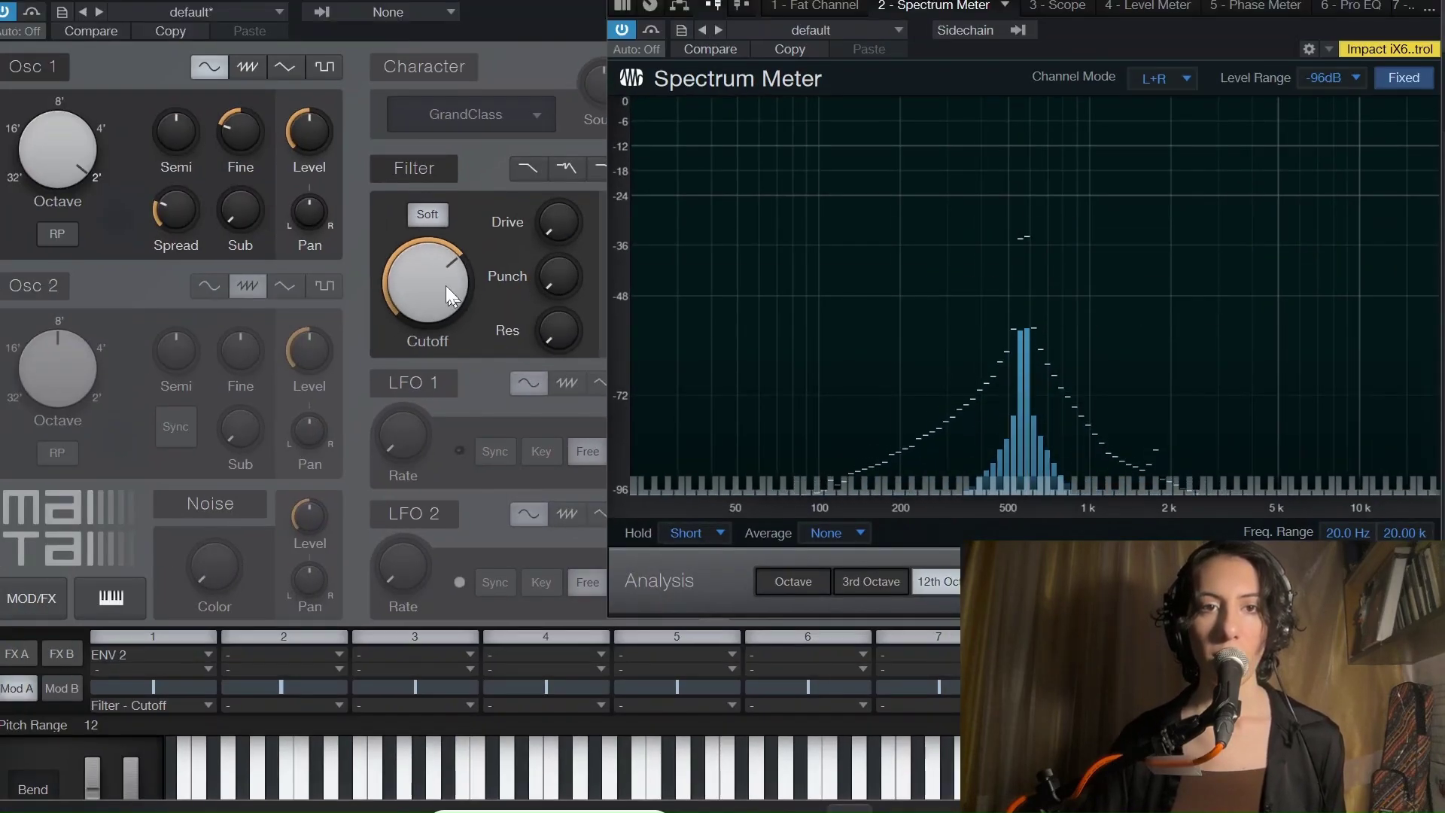
{"action": "mouse_move", "coordinate": [433, 282]}
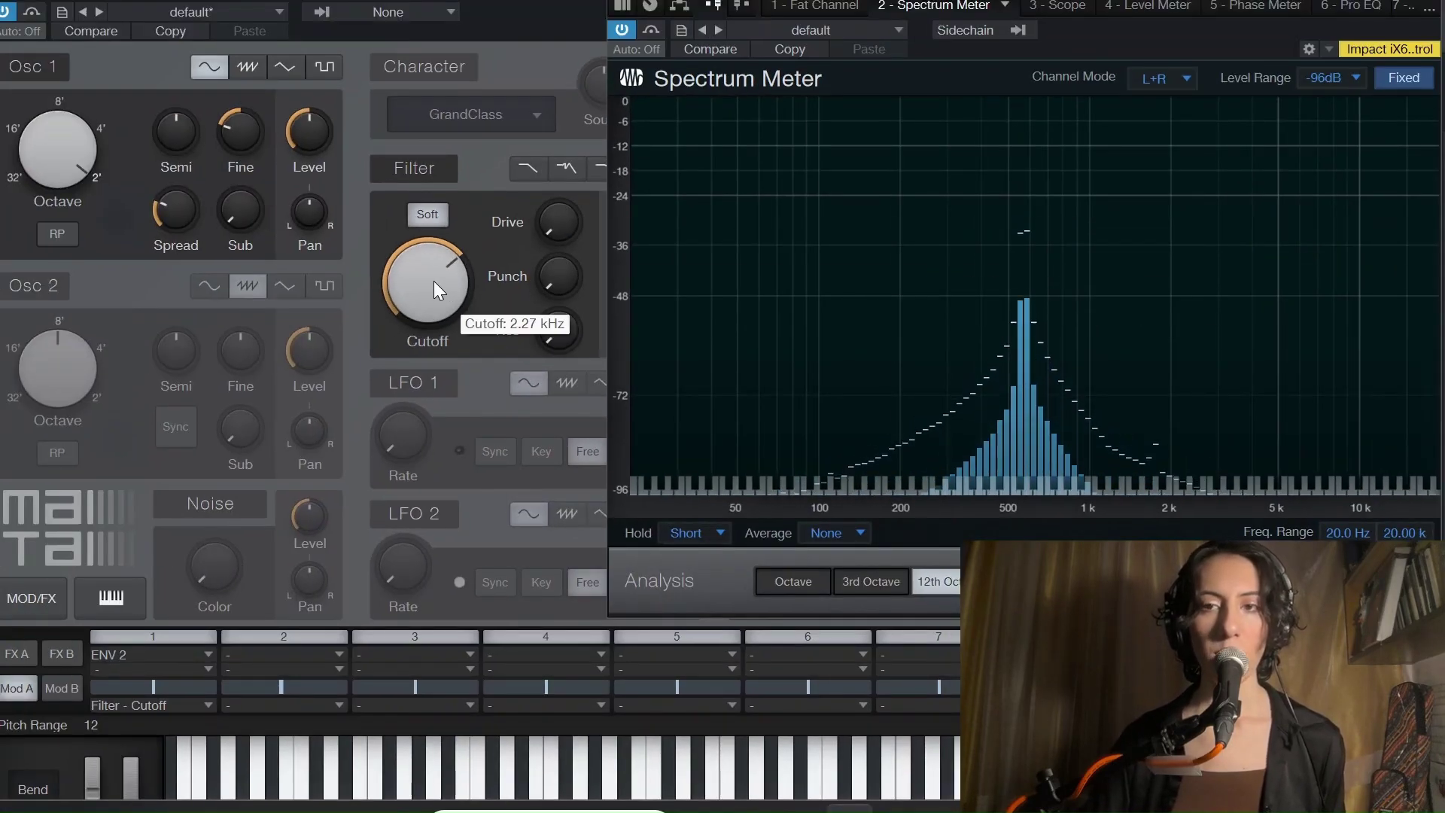
{"action": "mouse_move", "coordinate": [1018, 203]}
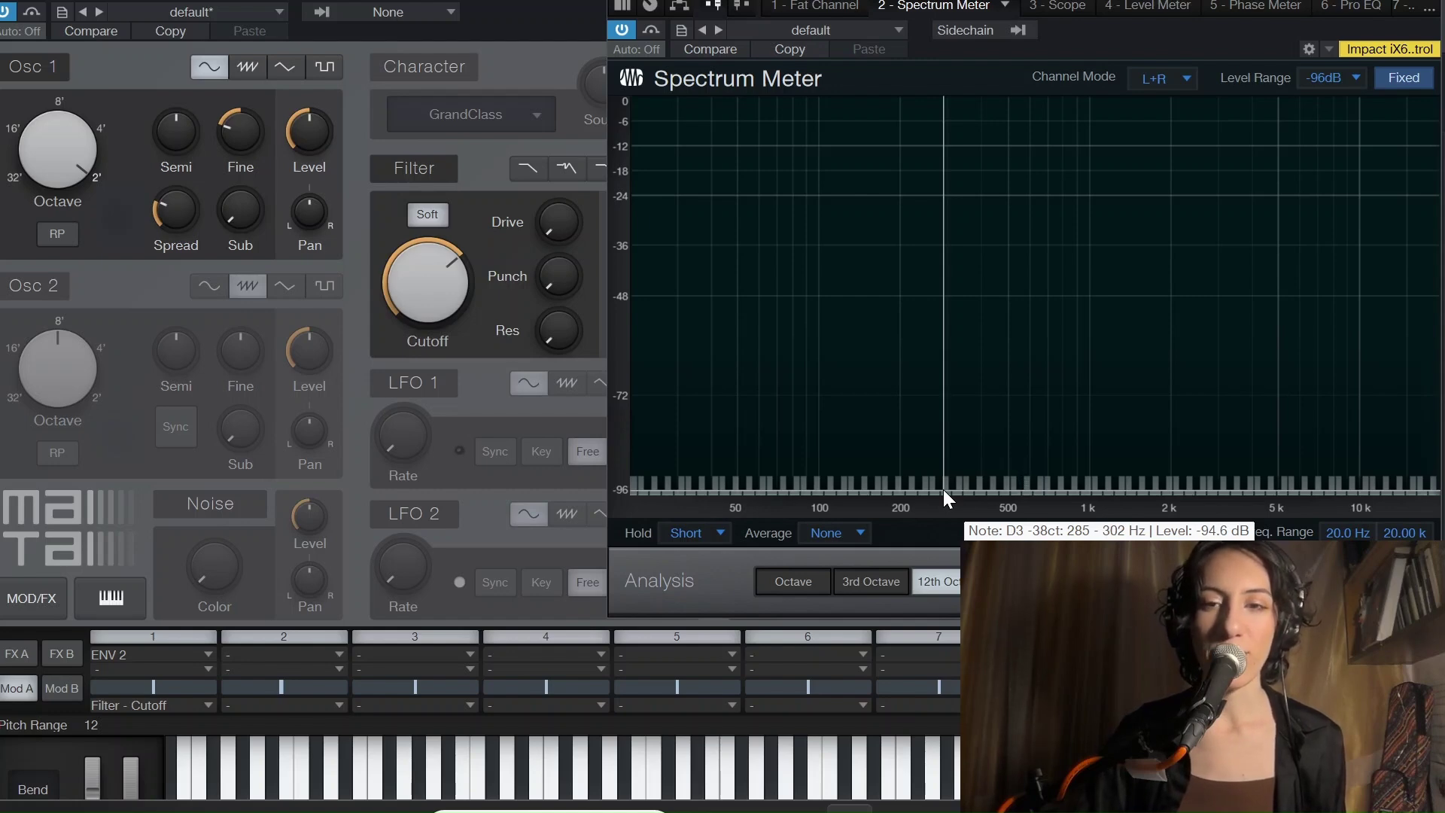
- Enter the filter cutoff value directly as 285 Hz, then edit the value once more
{"action": "right_click", "coordinate": [451, 263]}
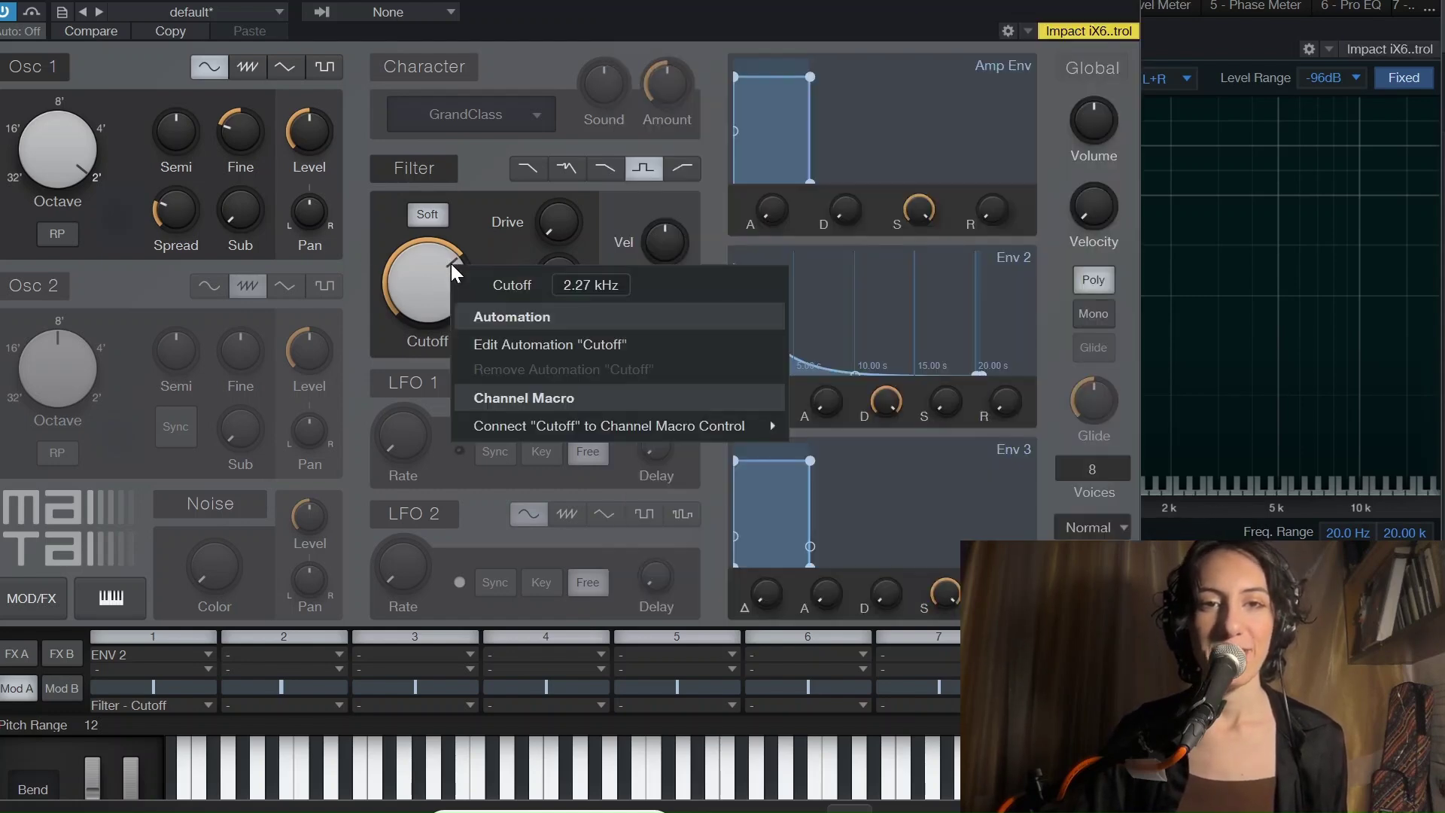
{"action": "left_click", "coordinate": [602, 285]}
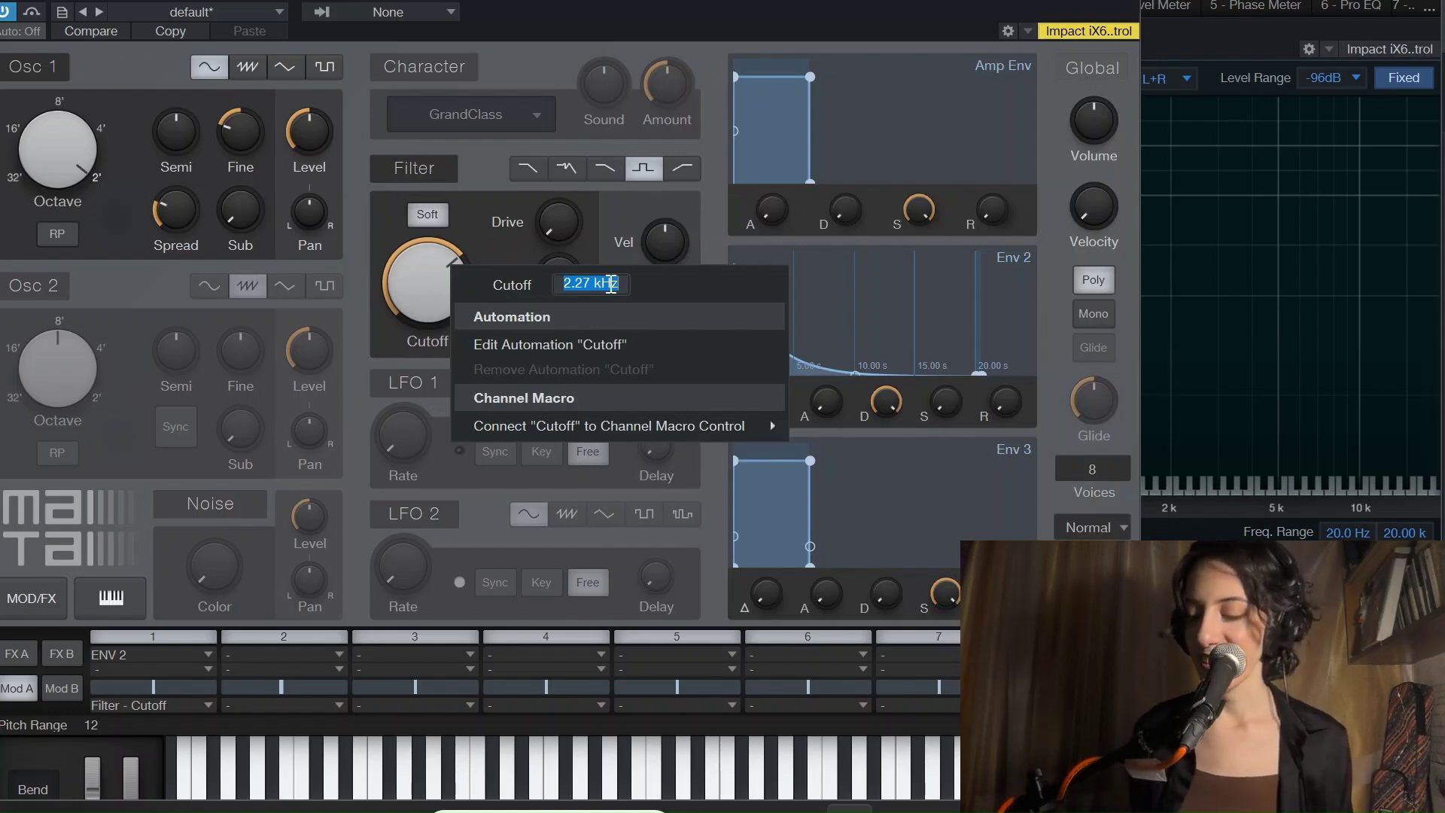
{"action": "type", "text": "285"}
{"action": "key", "text": "Return"}
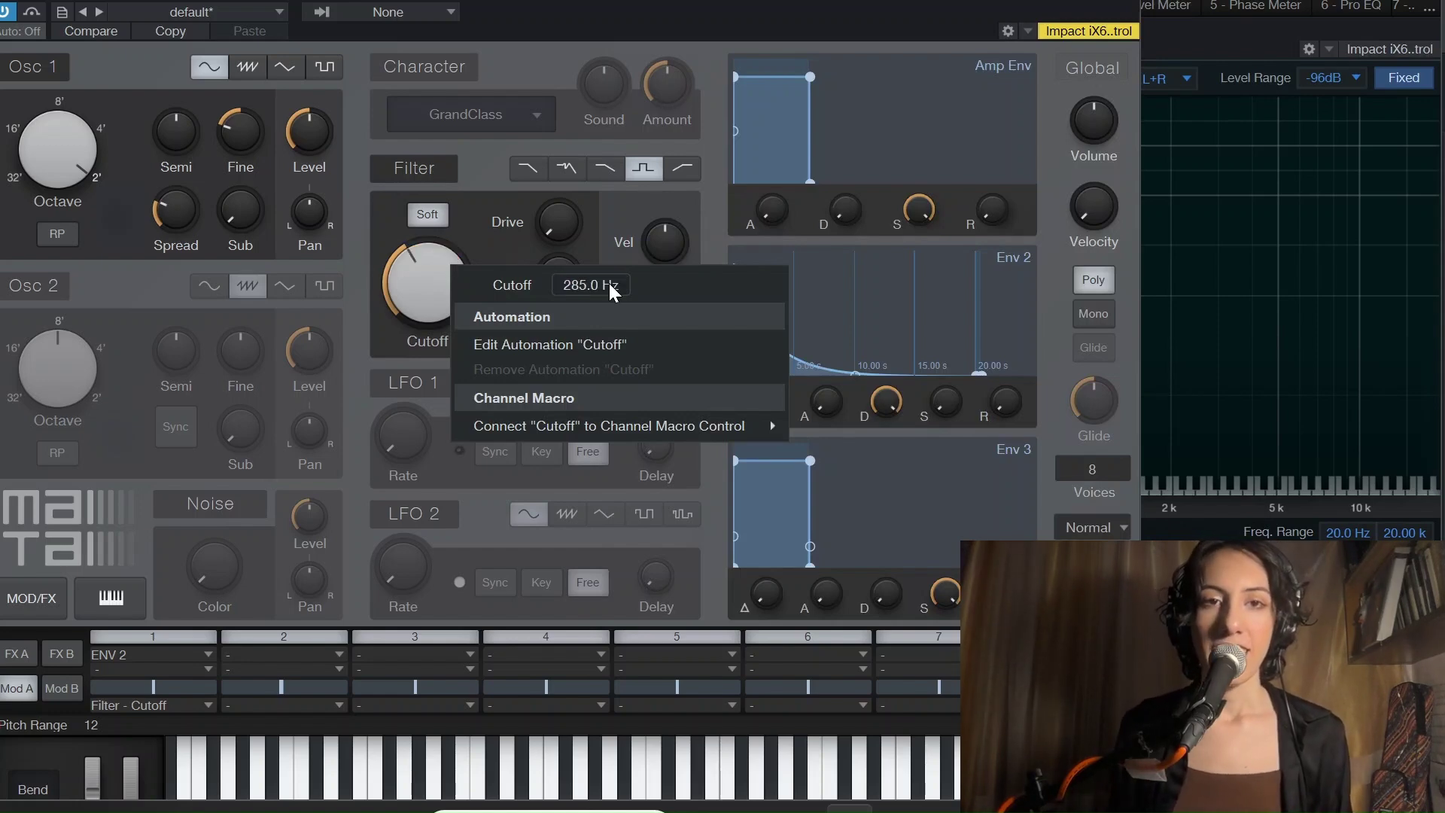
{"action": "left_click", "coordinate": [673, 200]}
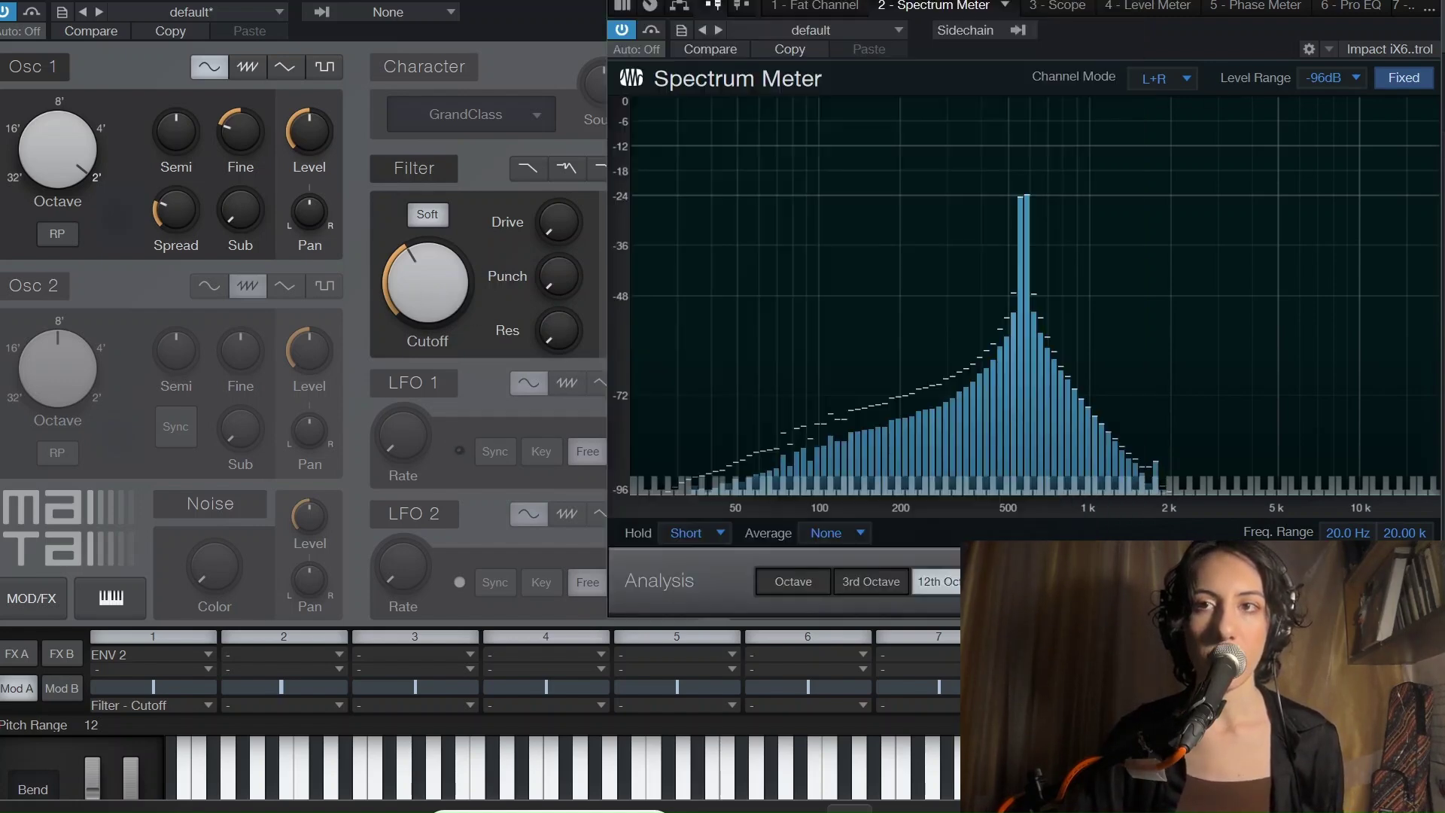
{"action": "left_click", "coordinate": [1151, 479]}
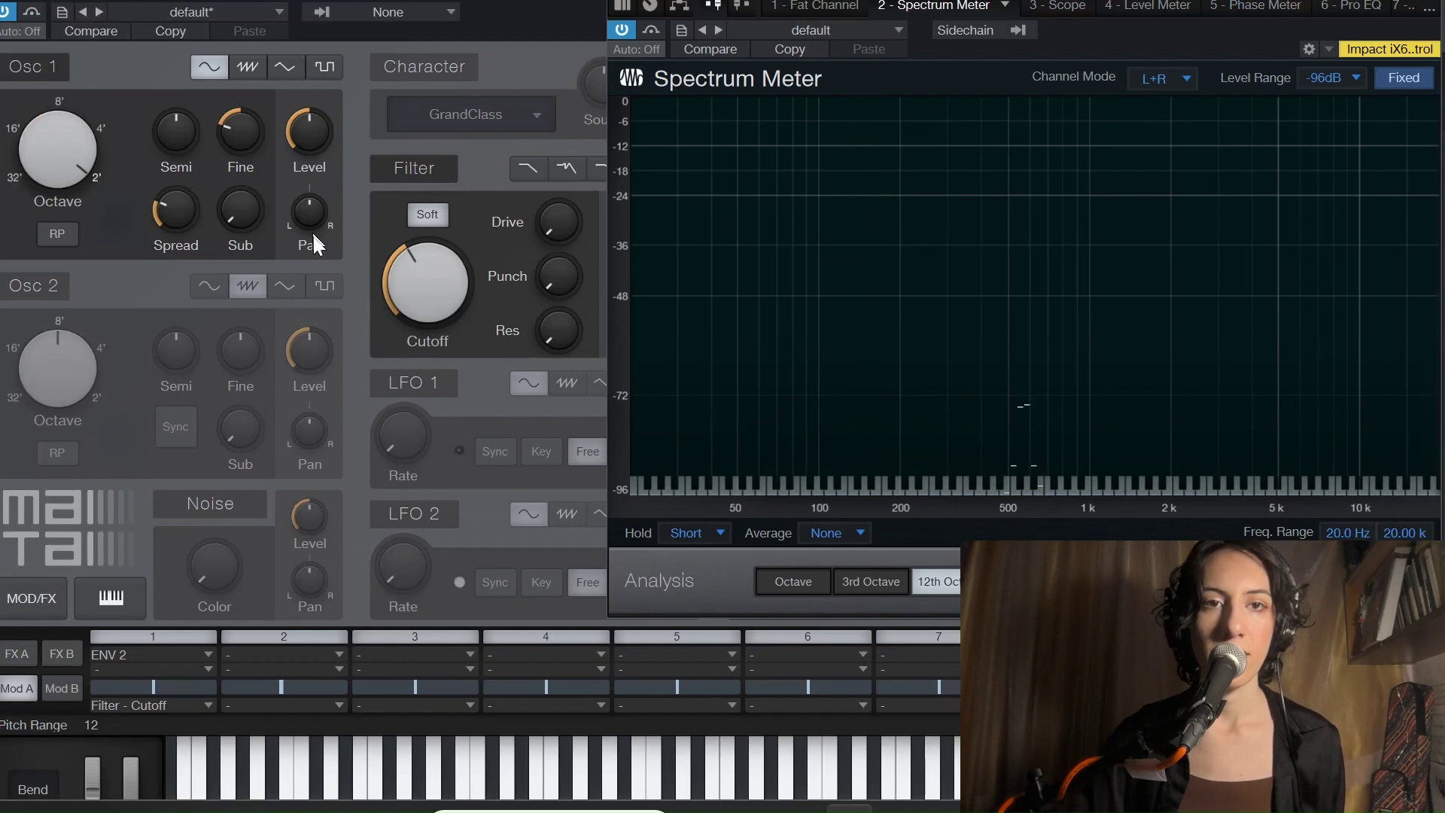
{"action": "right_click", "coordinate": [426, 260]}
{"action": "left_click", "coordinate": [561, 279]}
{"action": "type", "text": "143.0 Hz"}
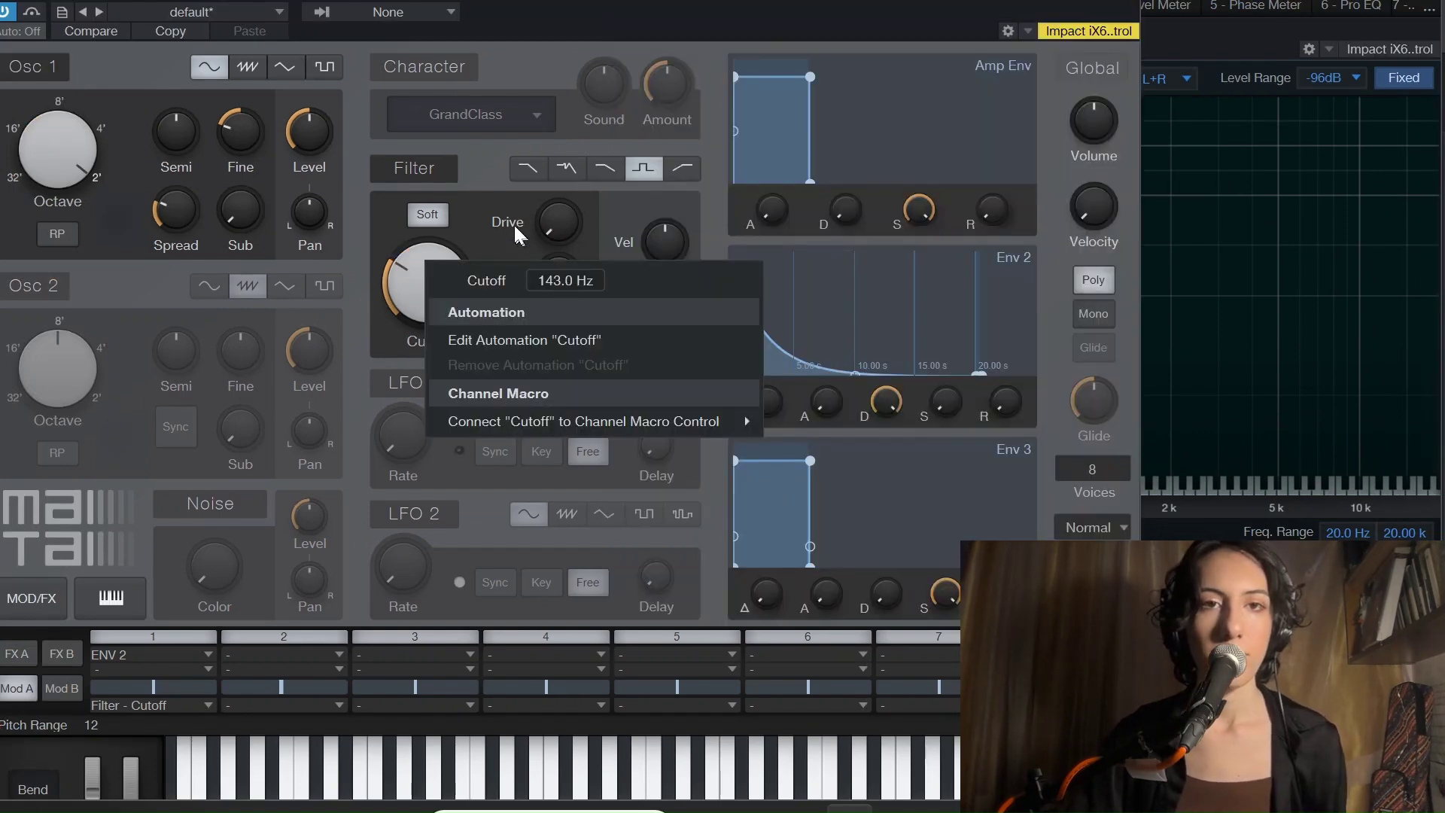
{"action": "left_click", "coordinate": [496, 211]}
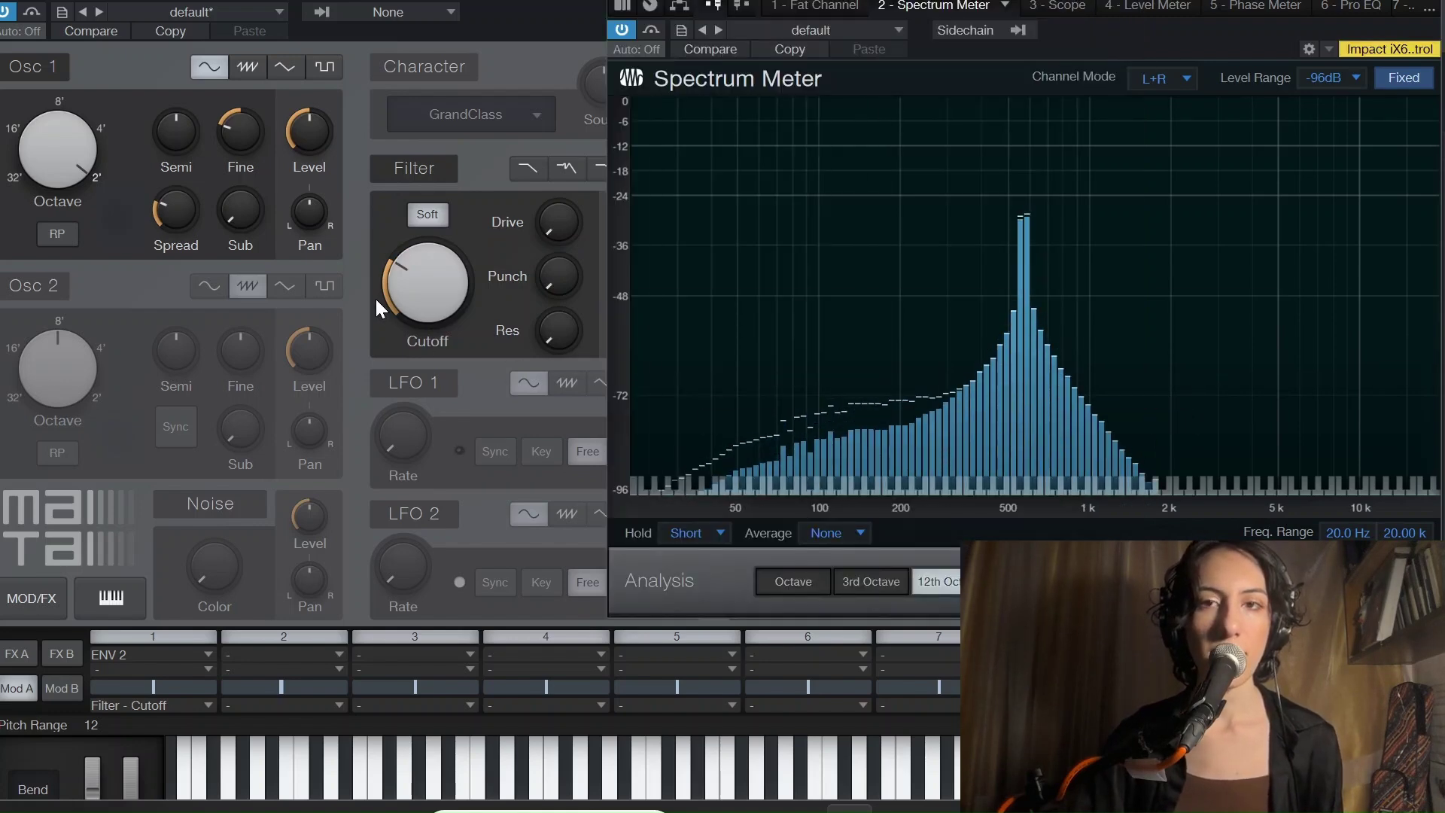
- Raise the filter resonance, then pull it back down slightly from 44 %
{"action": "left_click_drag", "start_coordinate": [548, 331], "coordinate": [559, 172]}
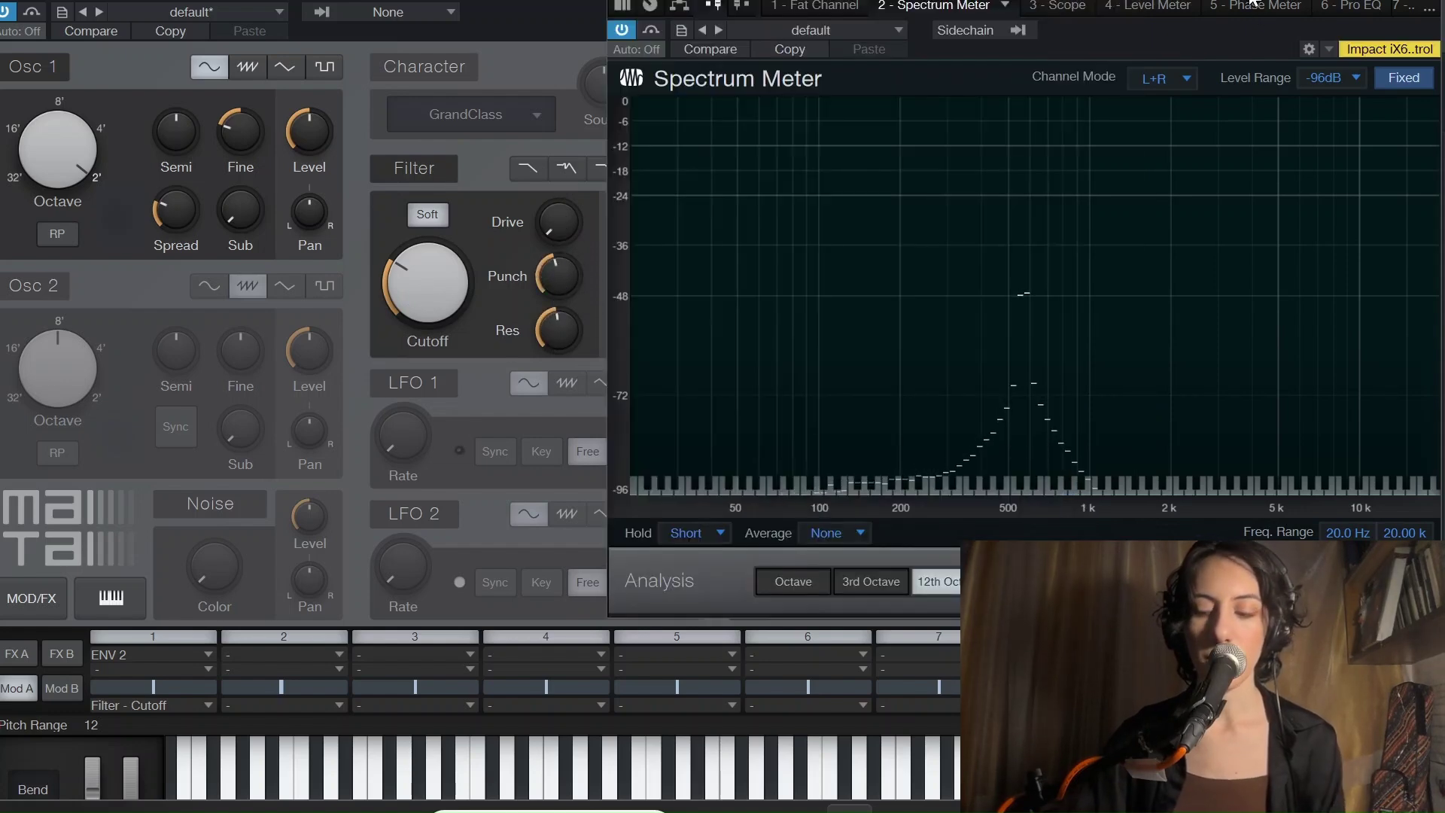
{"action": "left_click", "coordinate": [561, 329]}
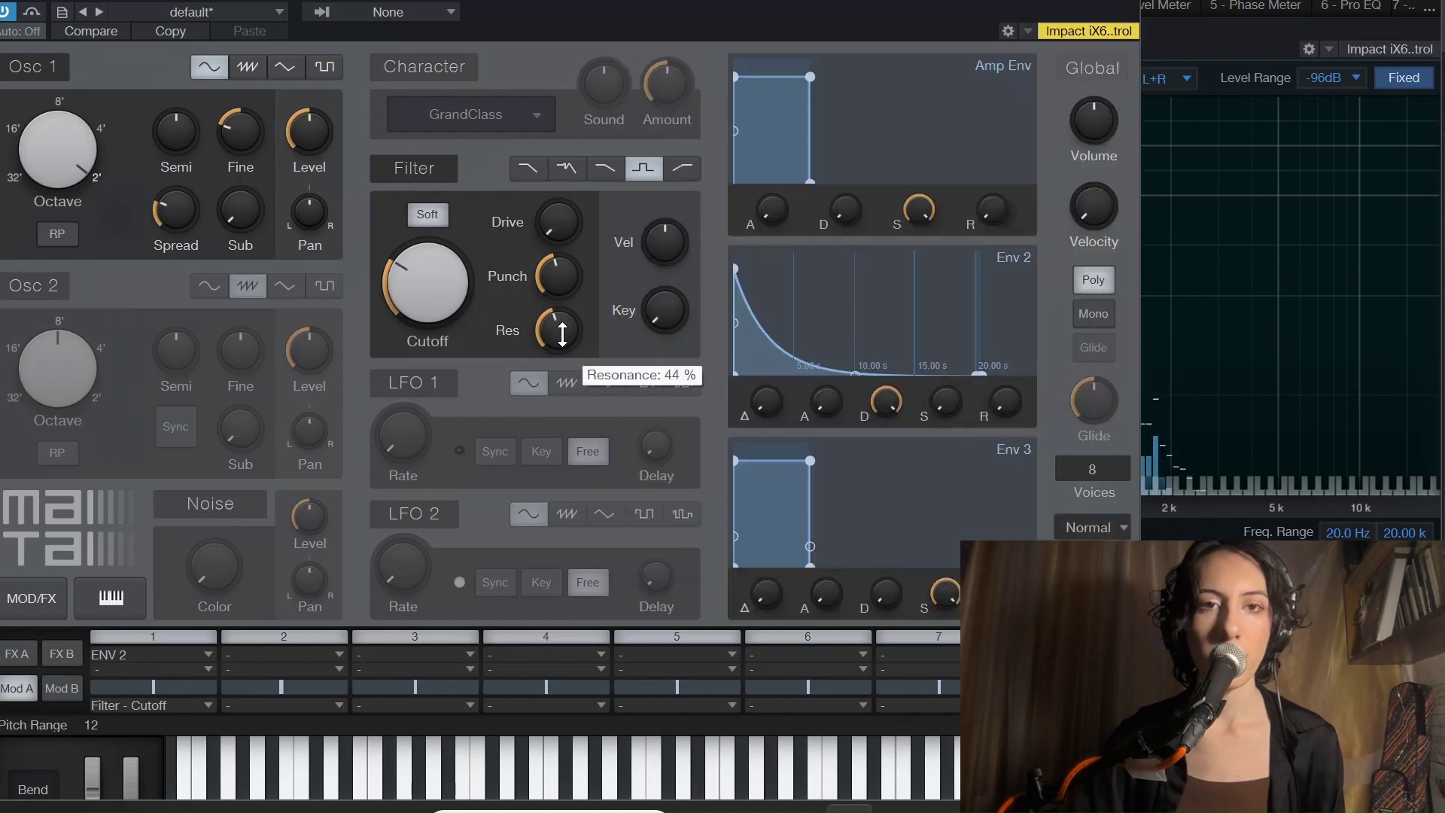
{"action": "left_click_drag", "start_coordinate": [553, 318], "coordinate": [552, 336]}
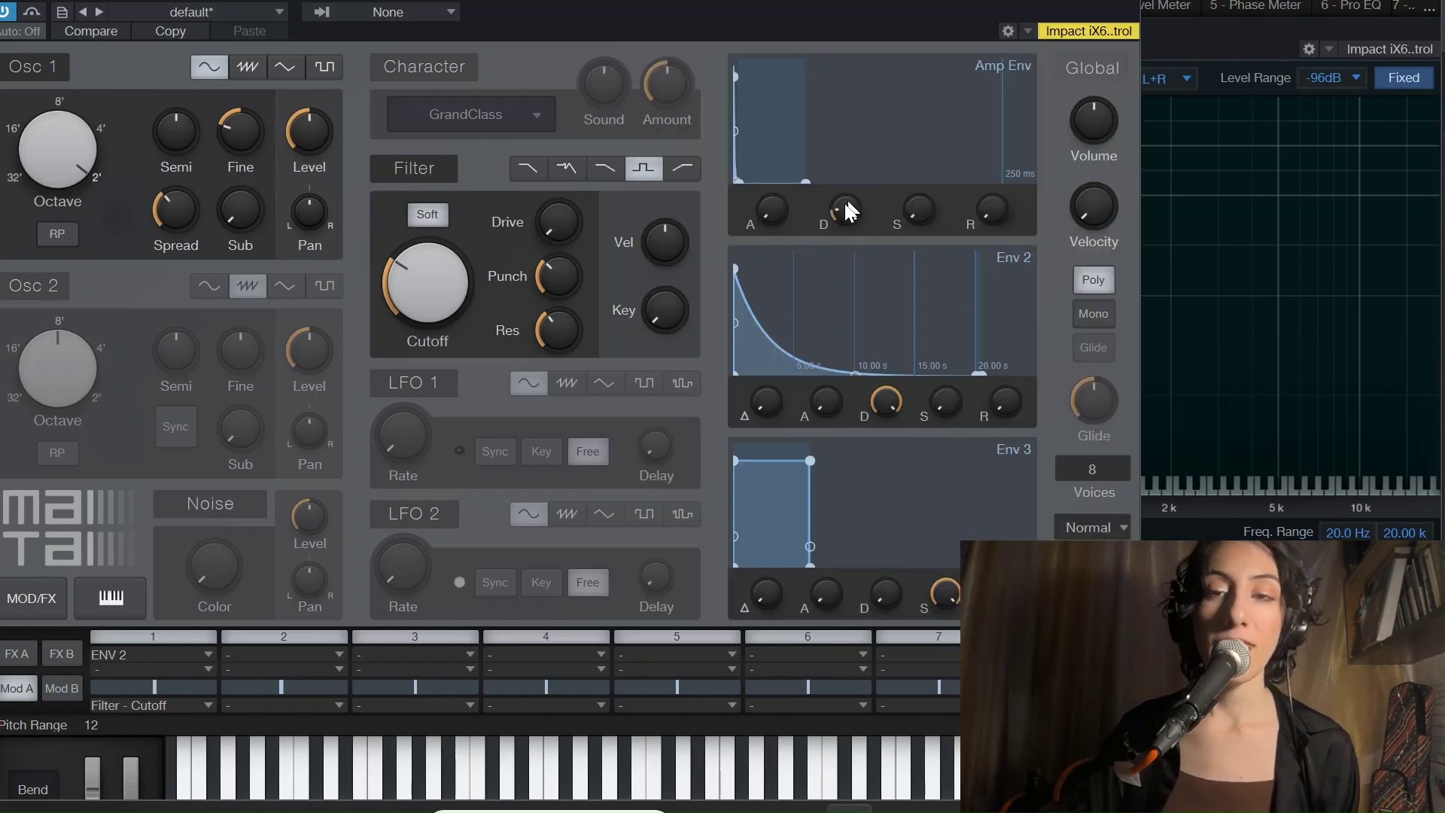
- Lengthen the Amp Env decay to about 153 ms, fine-tuning it with the scroll wheel
{"action": "mouse_move", "coordinate": [834, 210]}
{"action": "left_mouse_down"}
{"action": "mouse_move", "coordinate": [832, 178]}
{"action": "mouse_move", "coordinate": [837, 198]}
{"action": "left_mouse_up"}
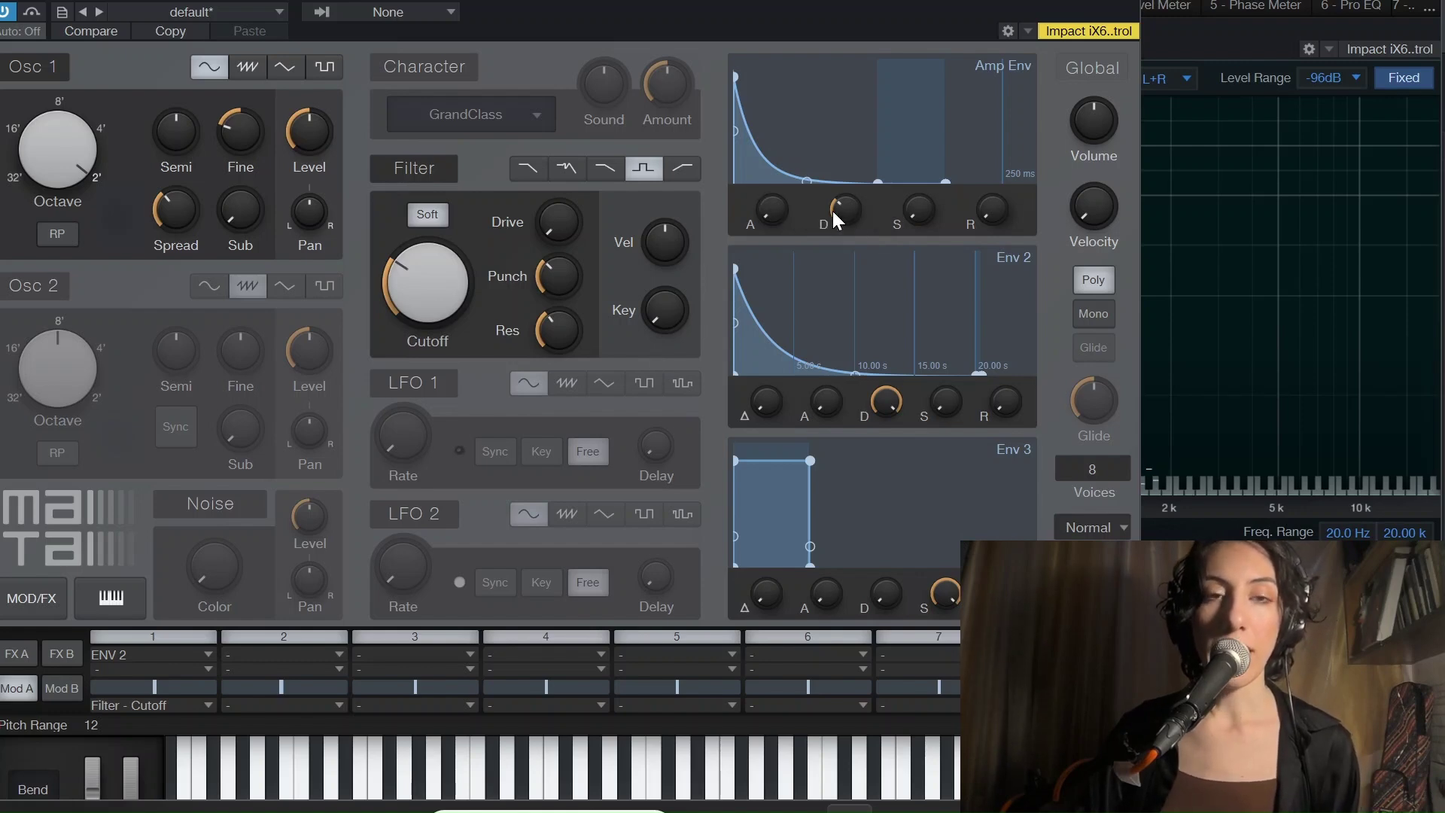
{"action": "mouse_move", "coordinate": [833, 206]}
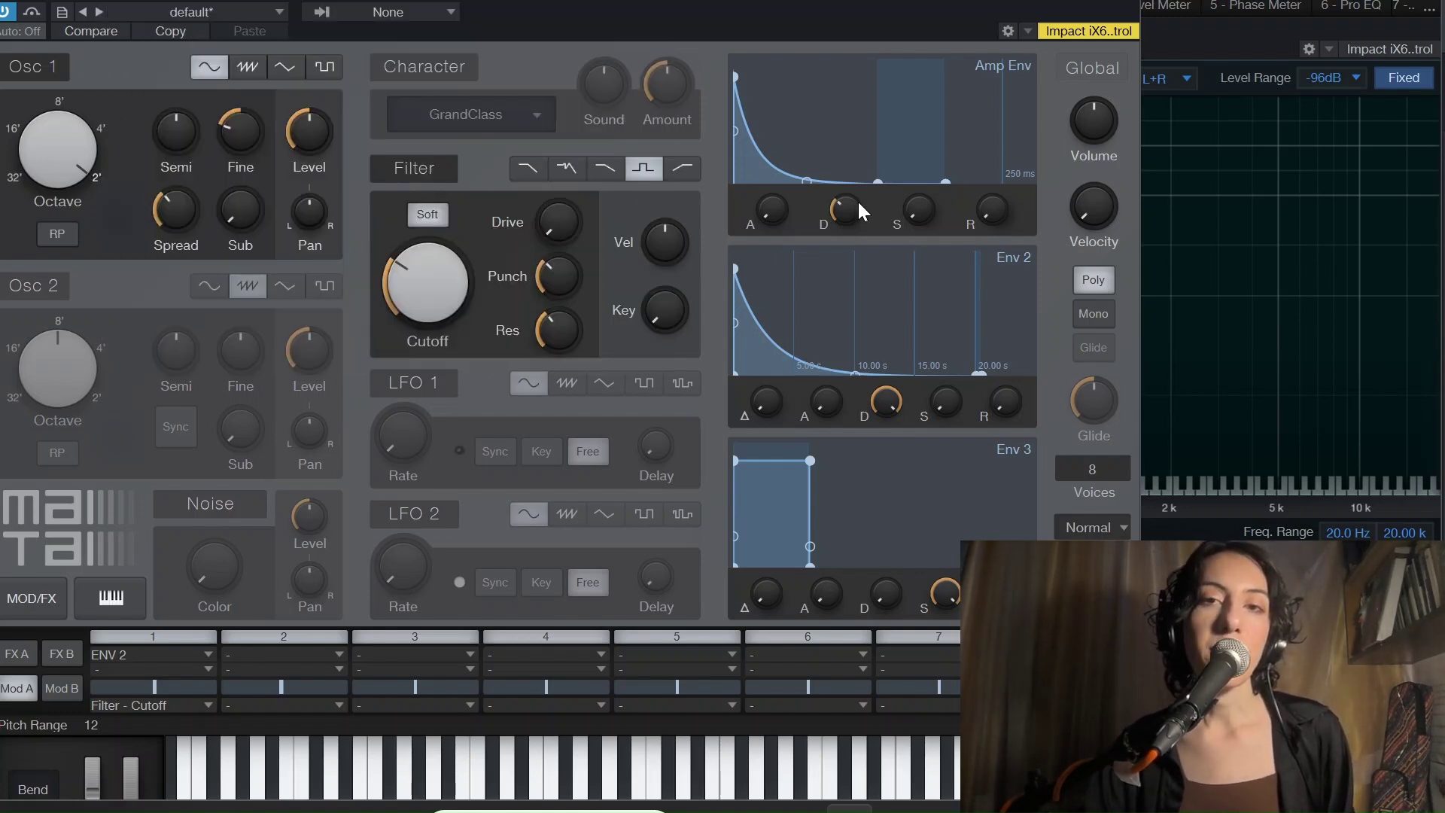
{"action": "scroll", "coordinate": [857, 200], "scroll_direction": "down", "scroll_amount": 3}
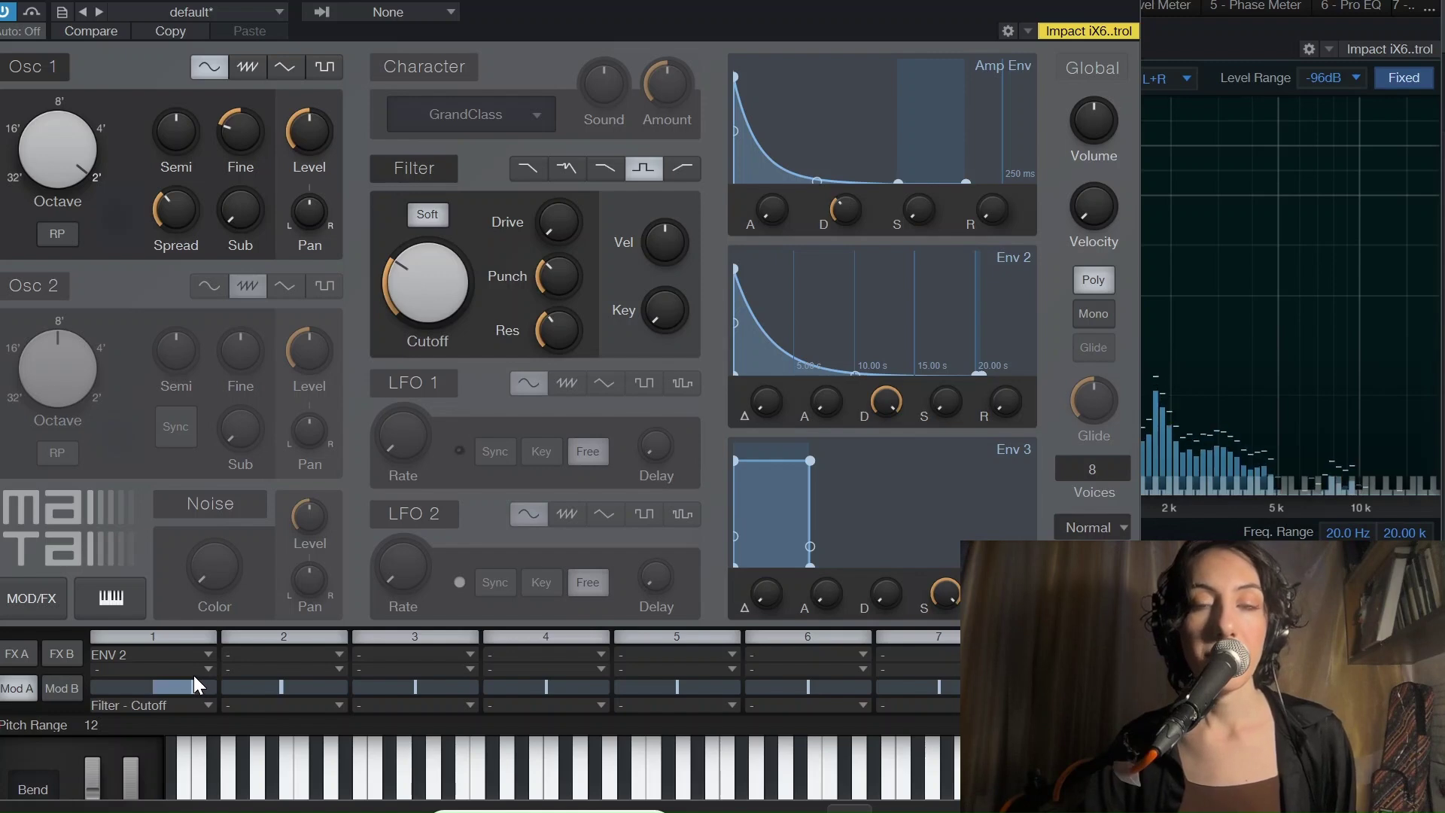
- In the Mod A matrix, set slot 2's source to LFO 1 and its destination to OSC 1 - Pitch
{"action": "left_click", "coordinate": [284, 685]}
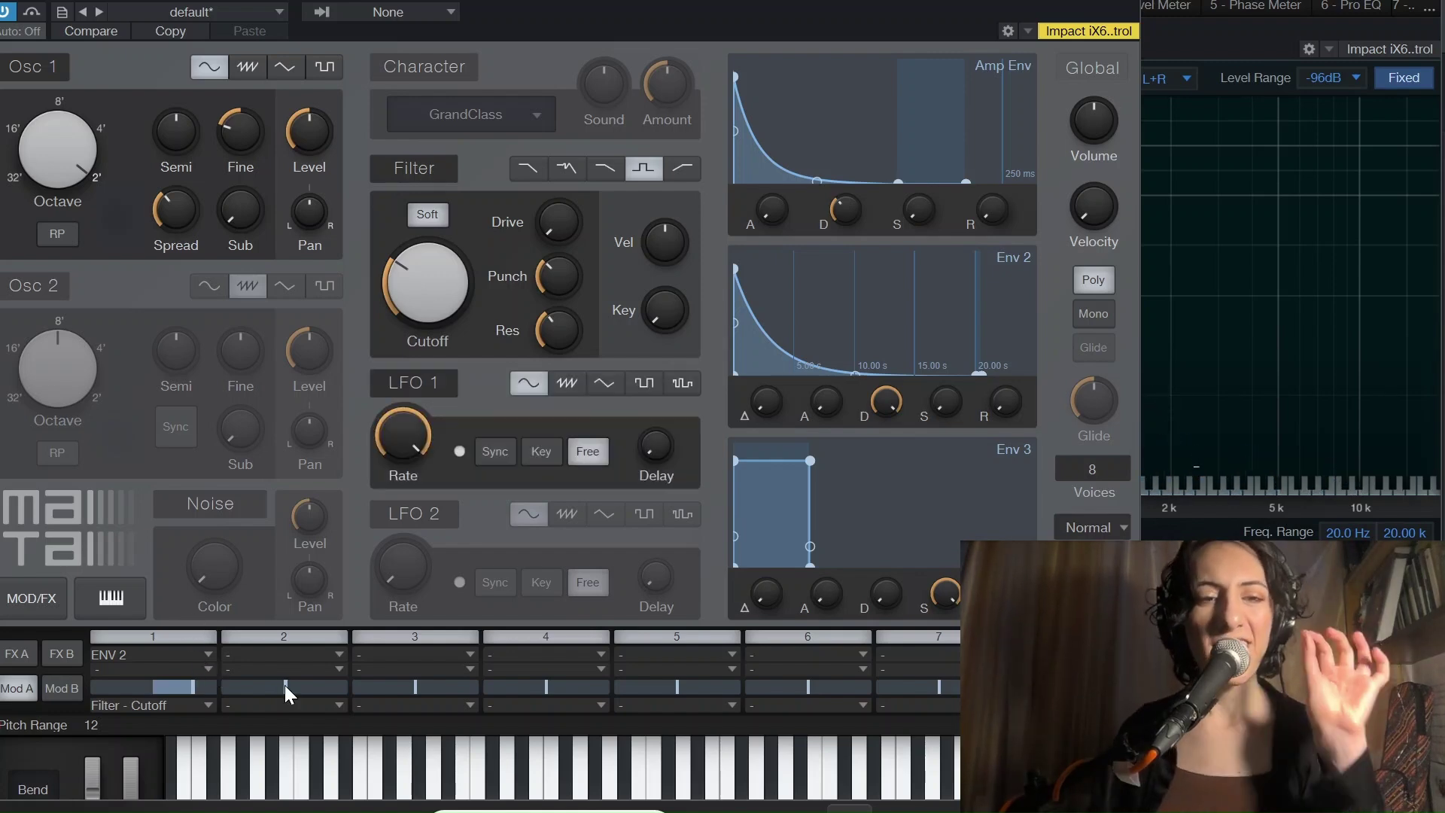
{"action": "left_click", "coordinate": [291, 655]}
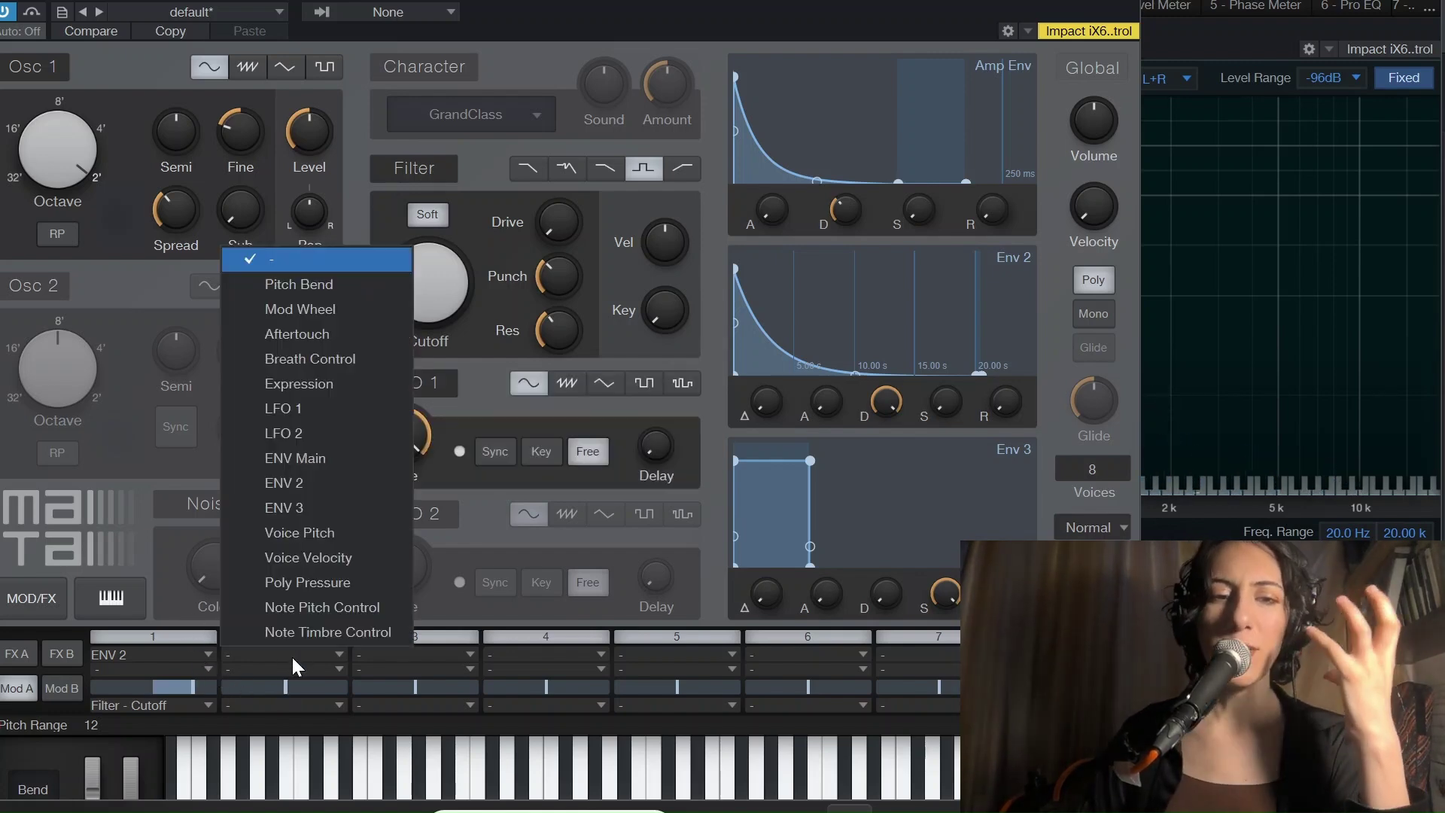
{"action": "left_click", "coordinate": [288, 408]}
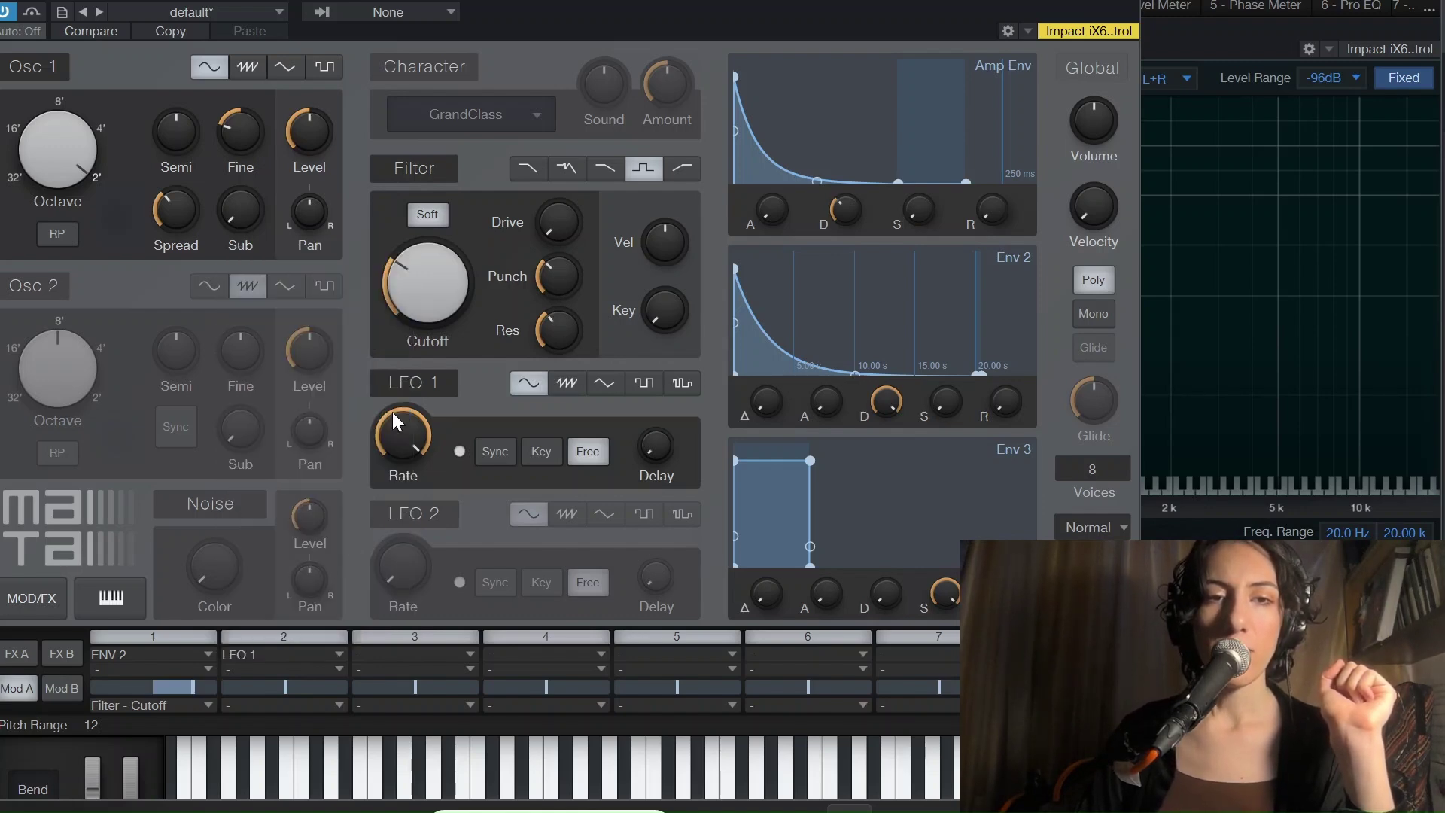
{"action": "left_click", "coordinate": [265, 701]}
{"action": "left_click", "coordinate": [472, 420]}
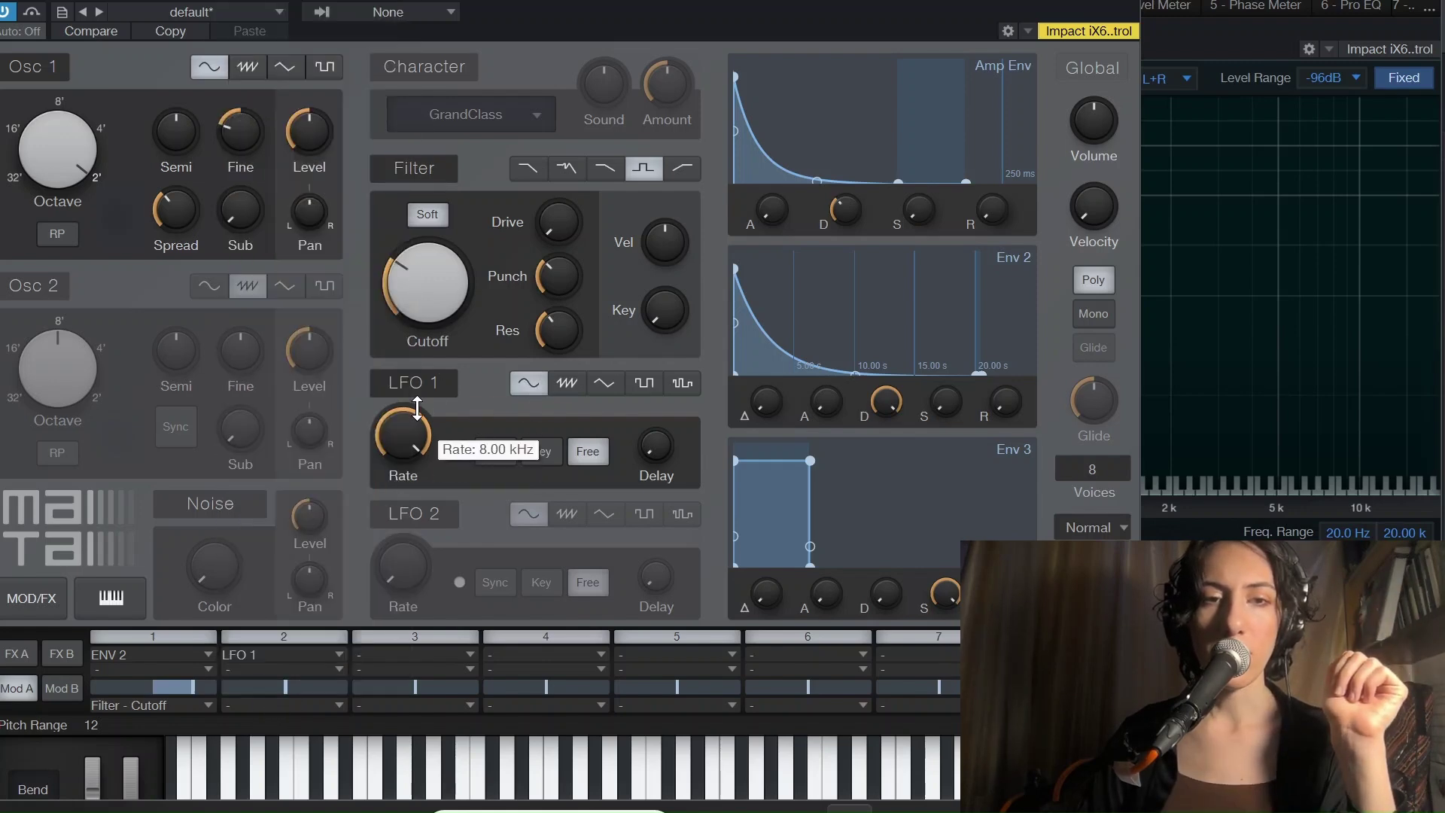
{"action": "left_click", "coordinate": [286, 707]}
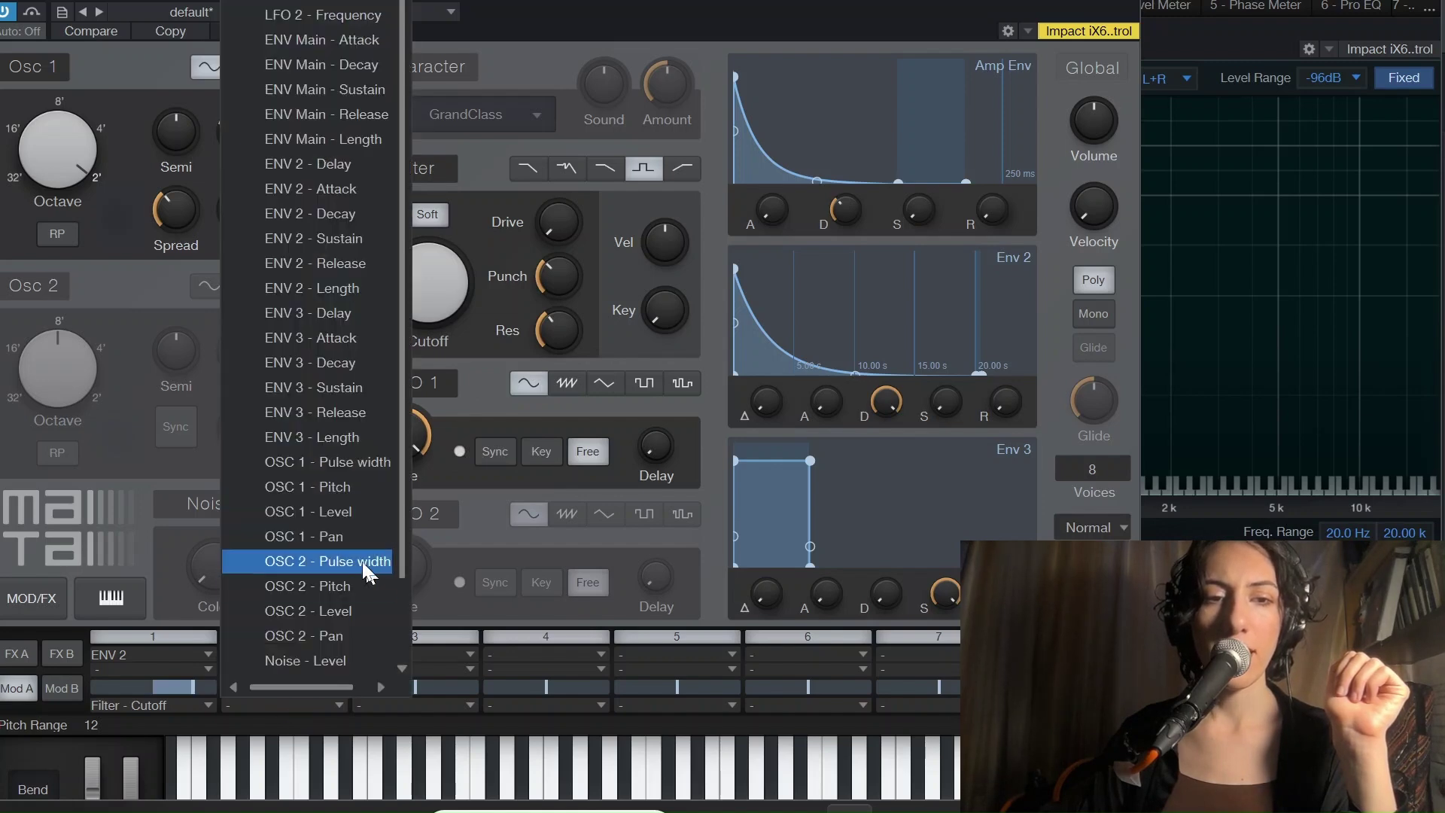
{"action": "scroll", "coordinate": [343, 561], "scroll_direction": "down", "scroll_amount": 1}
{"action": "scroll", "coordinate": [331, 527], "scroll_direction": "up", "scroll_amount": 1}
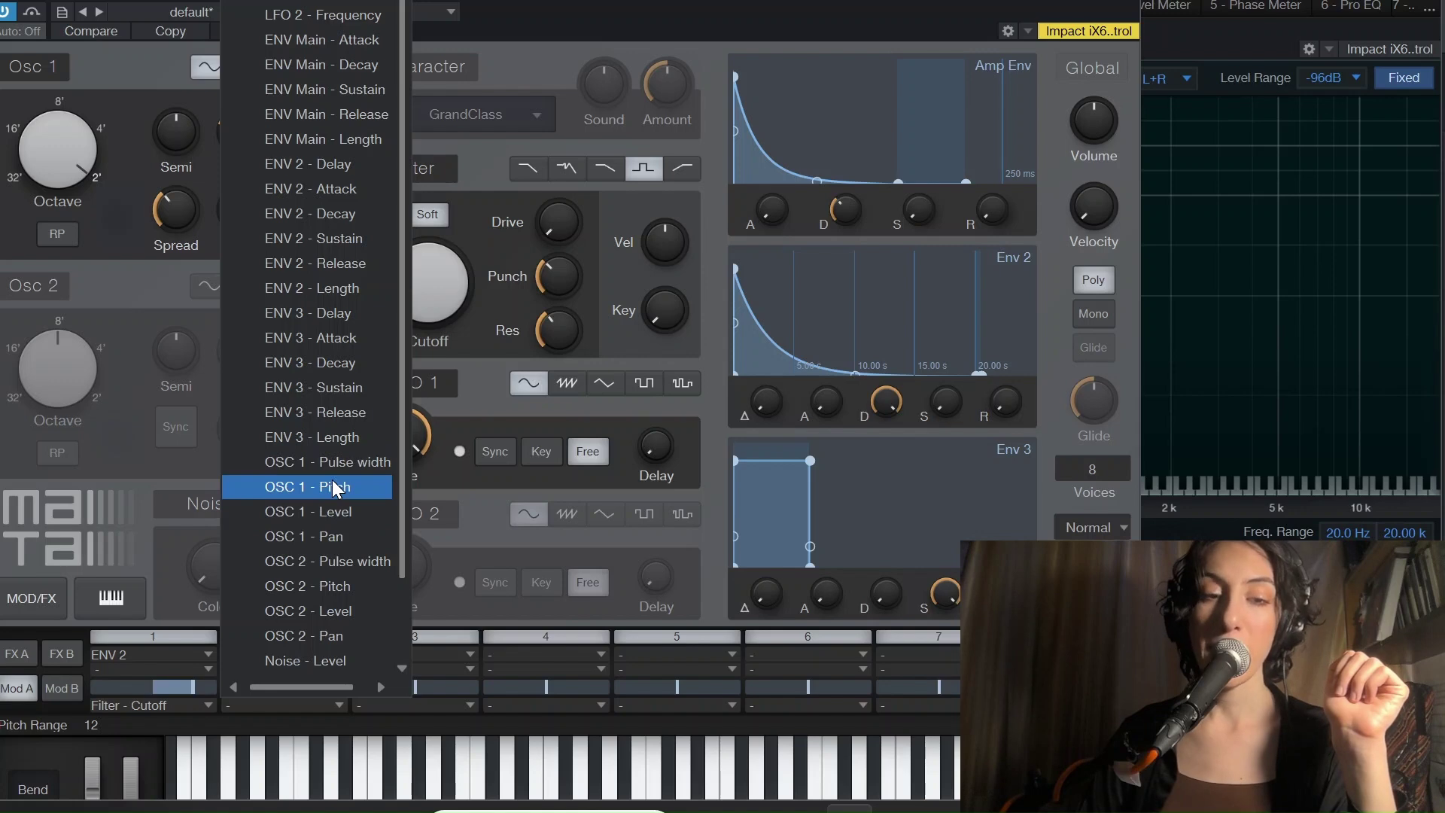
{"action": "left_click", "coordinate": [332, 486]}
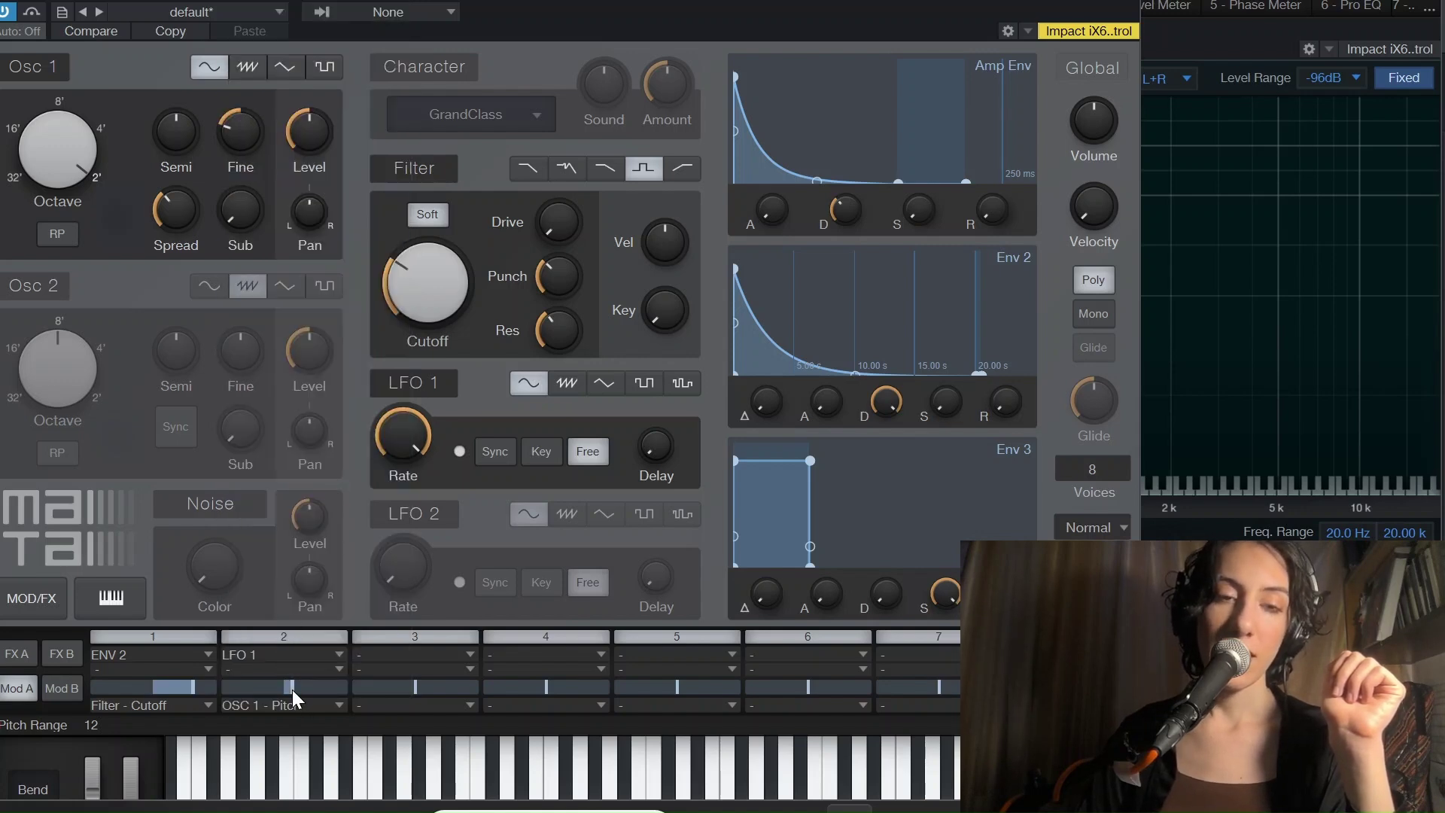
- Push slot 2's LFO 1 to pitch amount all the way to full positive
{"action": "left_click_drag", "start_coordinate": [292, 689], "coordinate": [347, 689]}
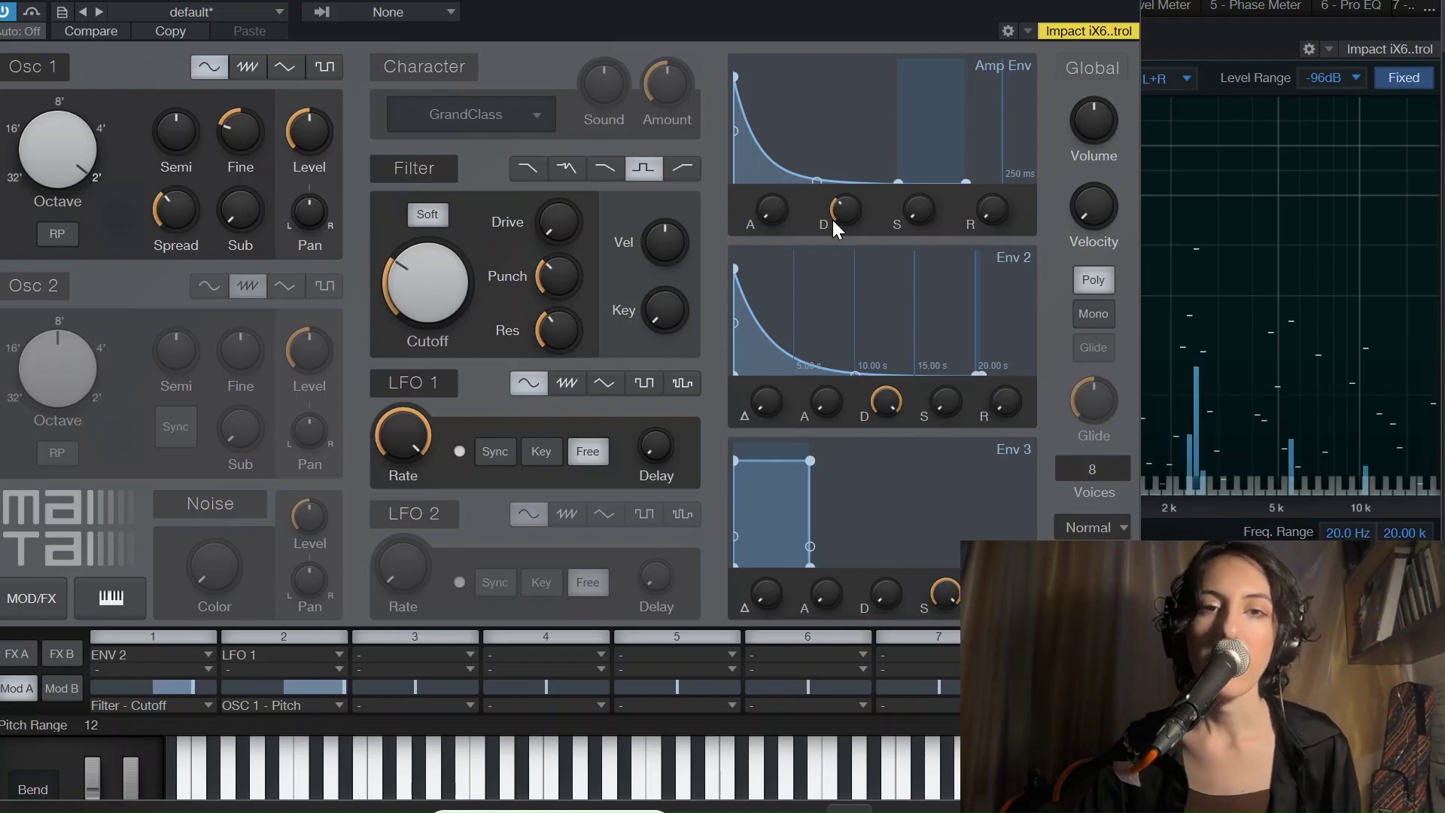
{"action": "mouse_move", "coordinate": [832, 220]}
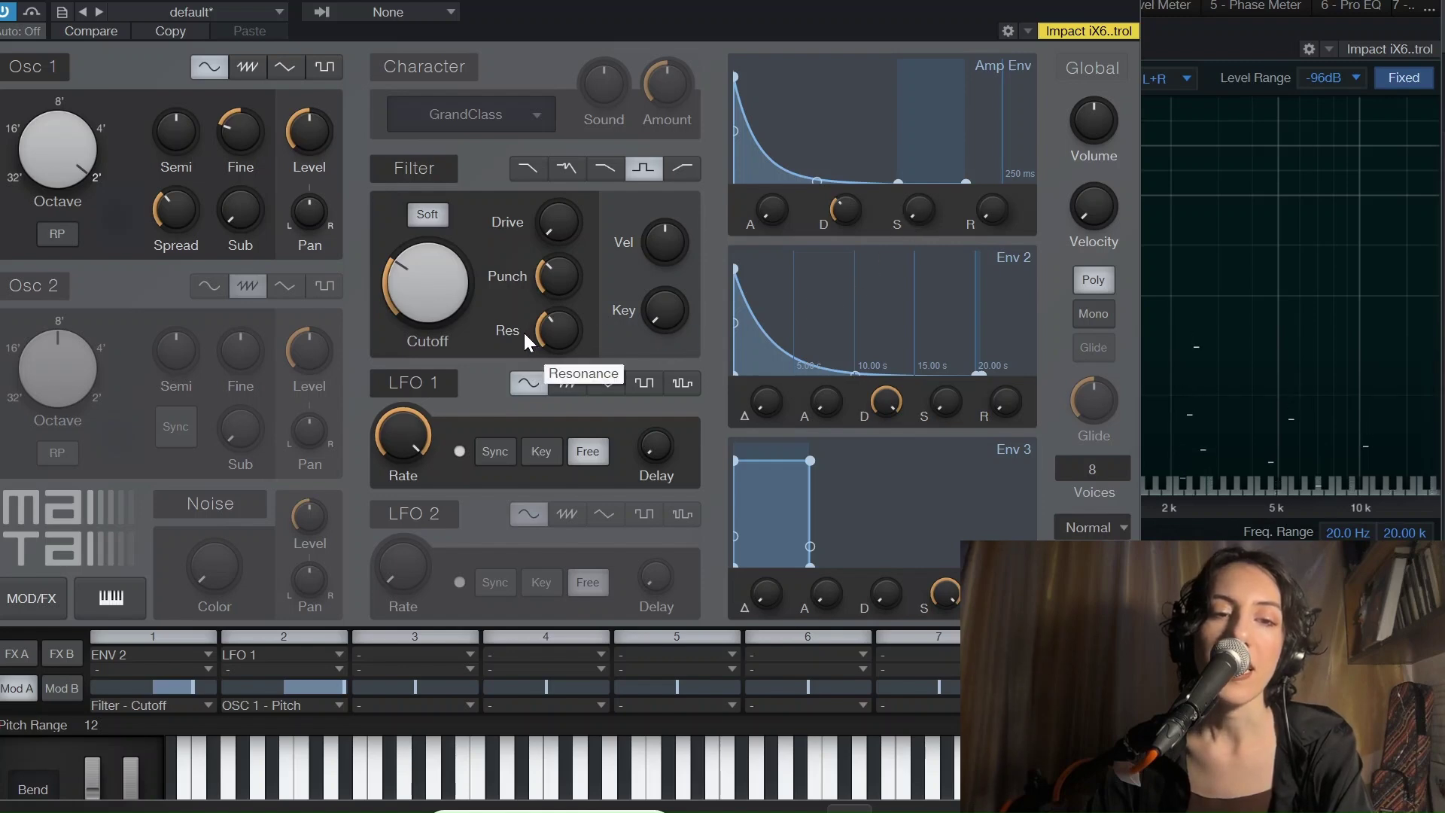
- Show the FX A section and raise Chorus Depth to 73 %
{"action": "left_click", "coordinate": [27, 657]}
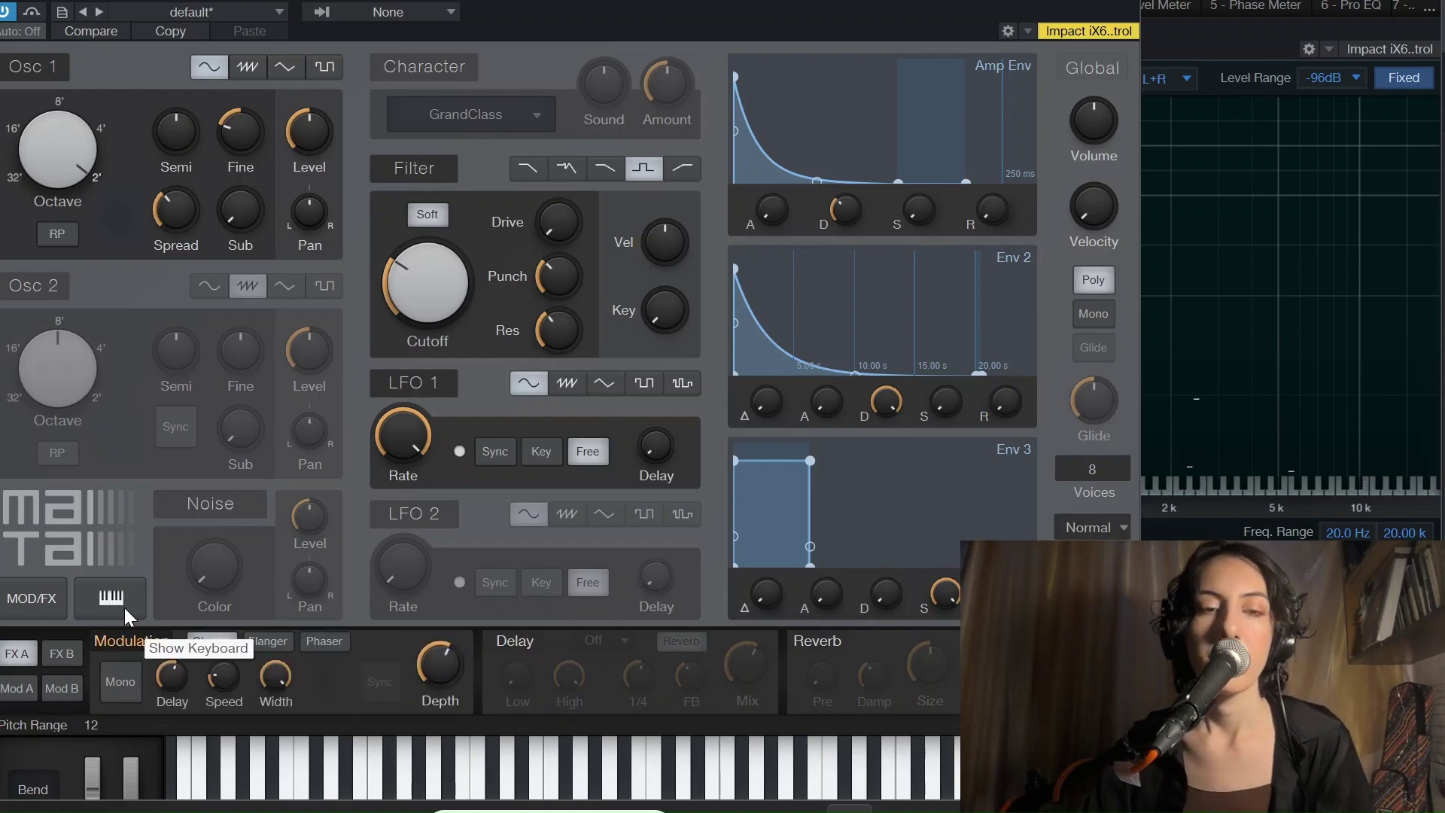
{"action": "mouse_move", "coordinate": [449, 665]}
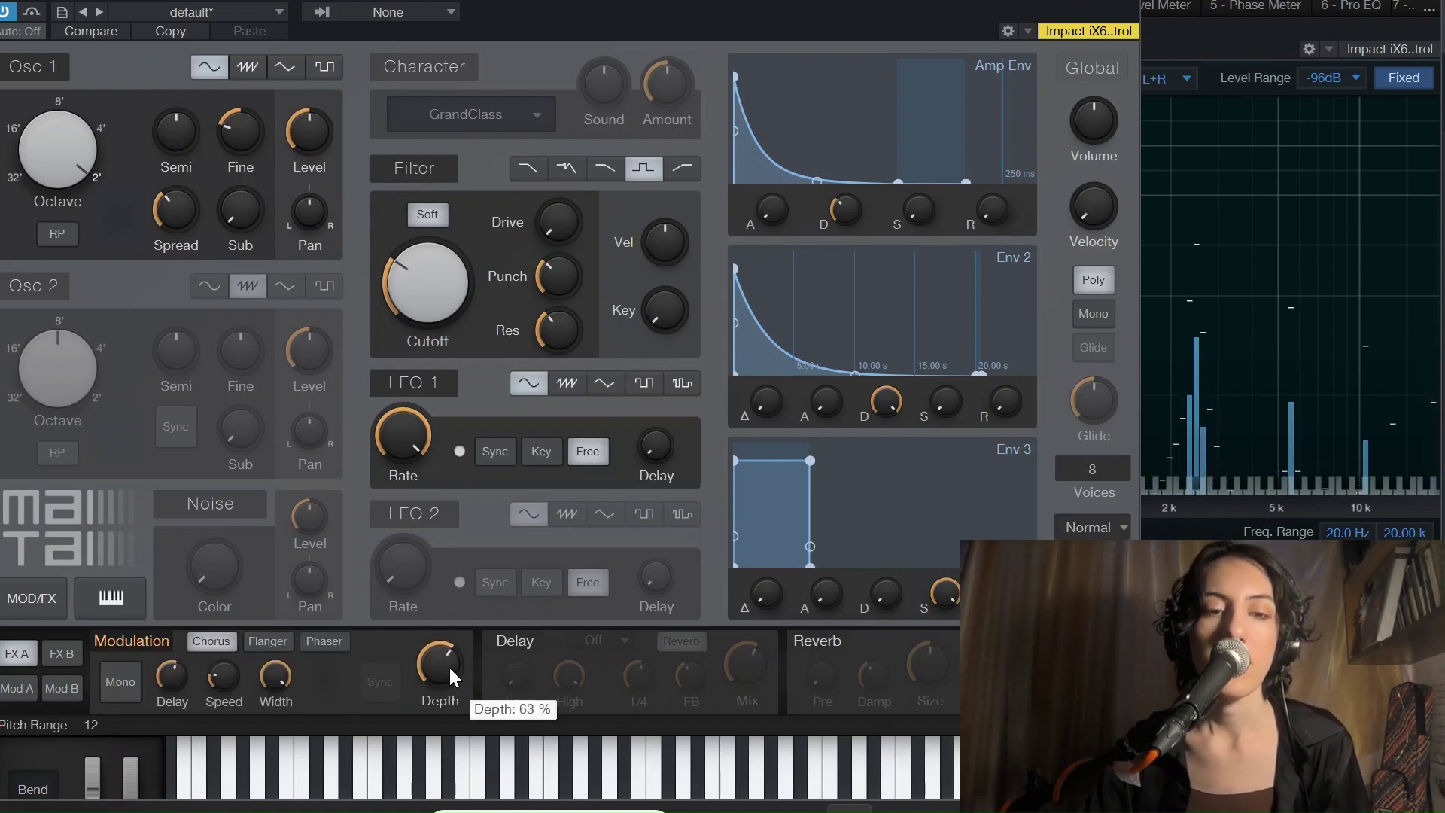
{"action": "scroll", "coordinate": [449, 665], "scroll_direction": "up", "scroll_amount": 5}
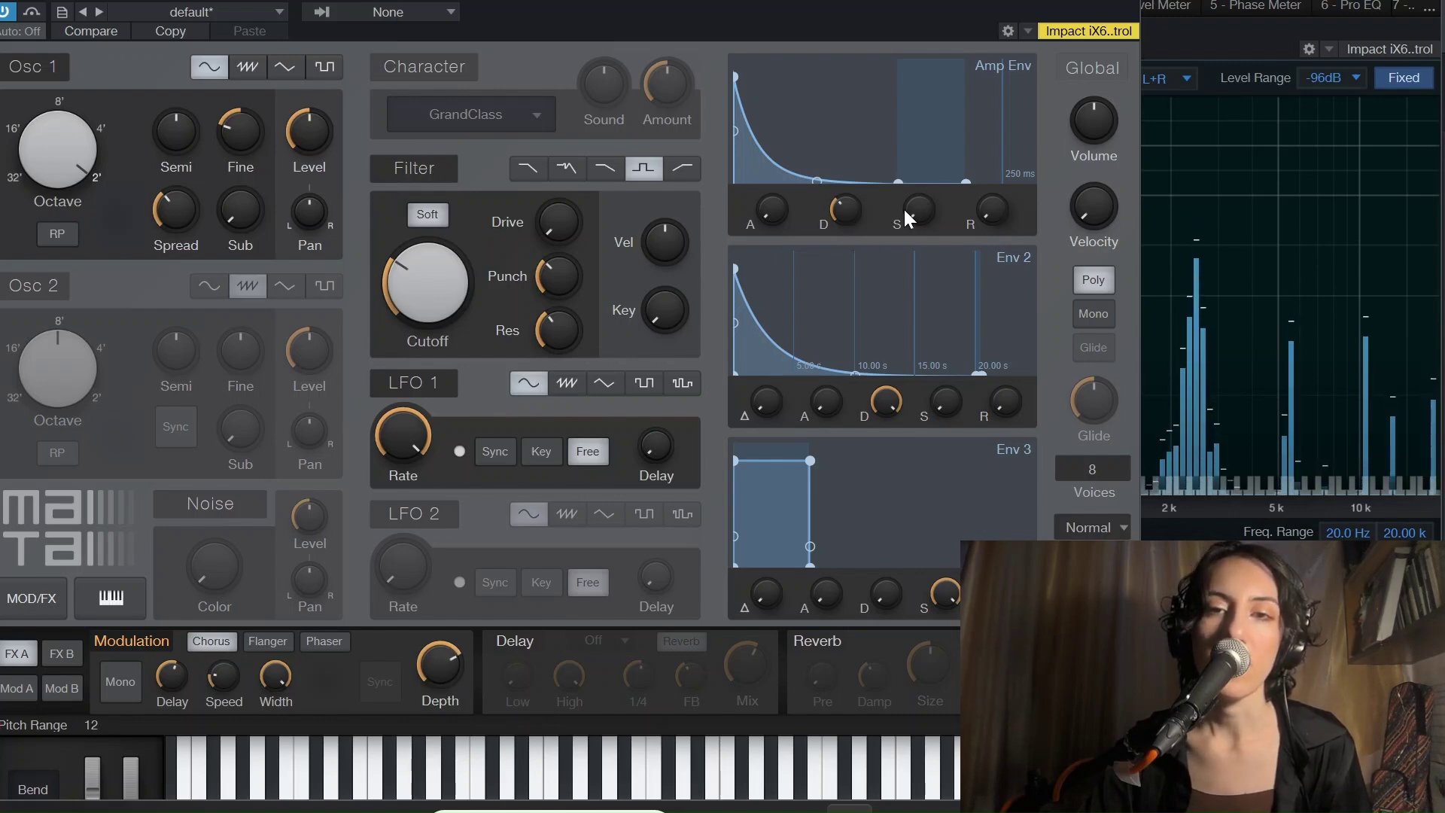
{"action": "scroll", "coordinate": [858, 214], "scroll_direction": "up", "scroll_amount": 5}
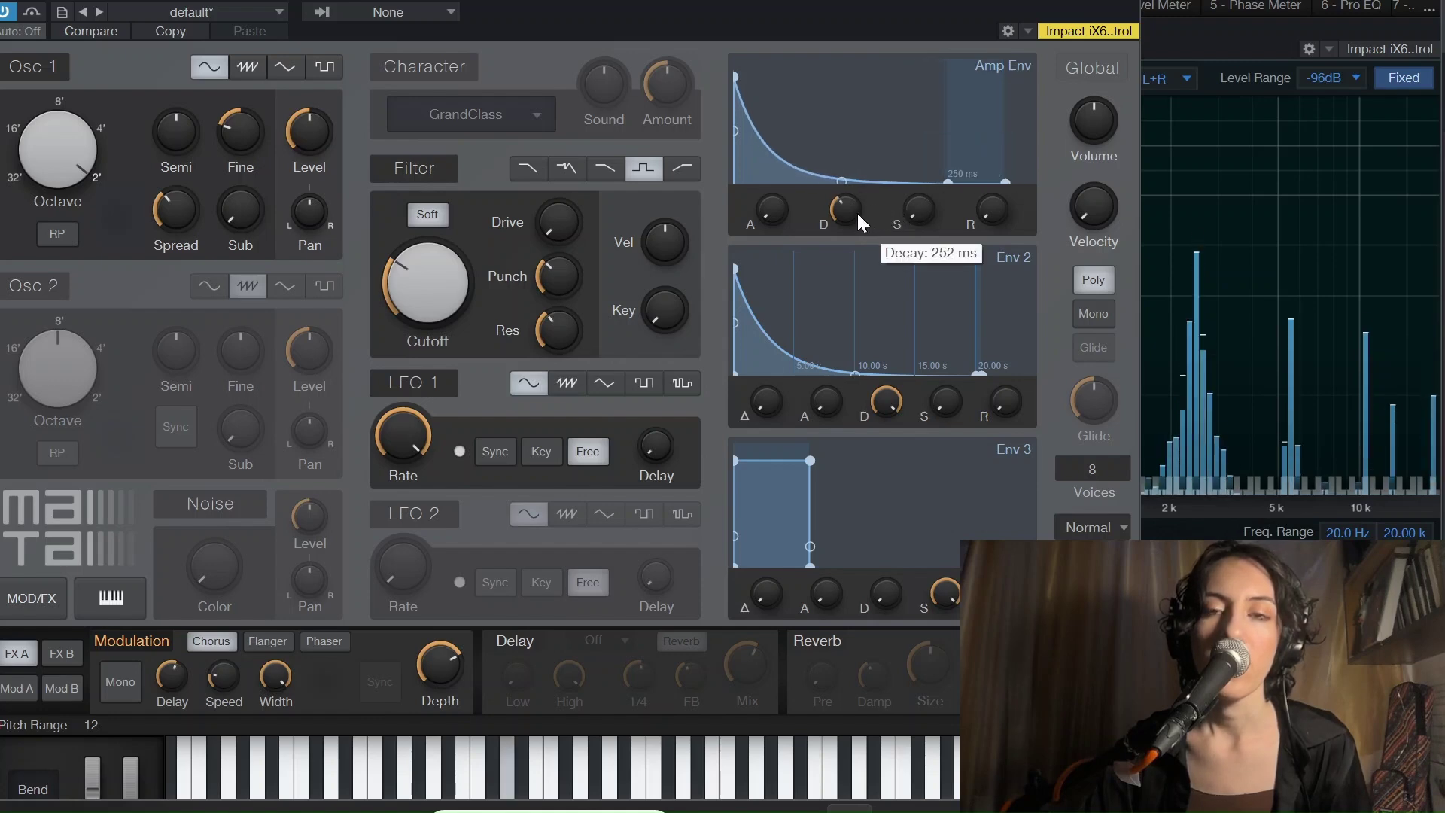
- Set the amp decay to 108 ms and pull filter resonance down to about 24 %
{"action": "left_click_drag", "start_coordinate": [844, 195], "coordinate": [849, 220]}
{"action": "scroll", "coordinate": [850, 218], "scroll_direction": "up", "scroll_amount": 6}
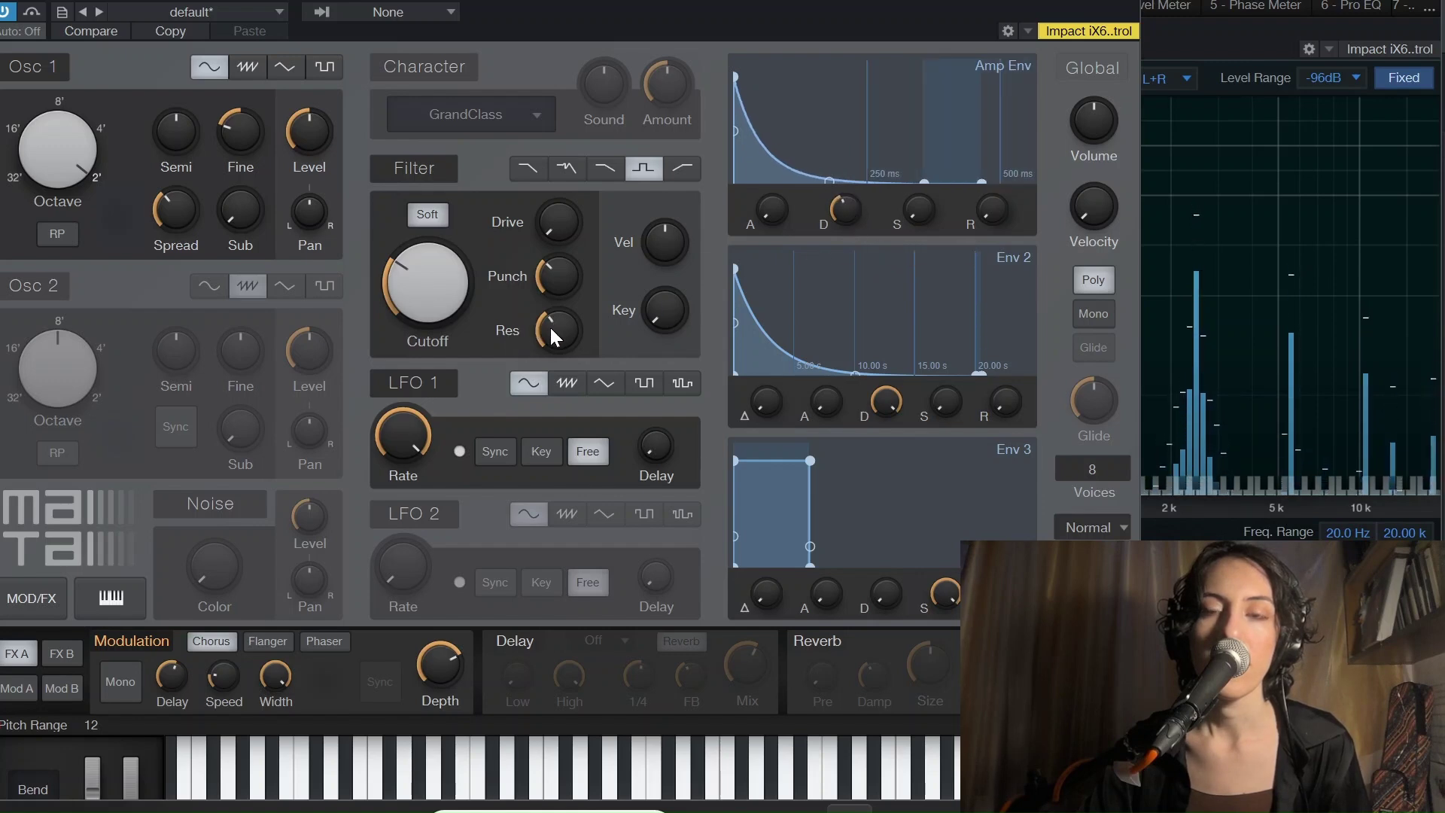
{"action": "mouse_move", "coordinate": [550, 328]}
{"action": "scroll", "coordinate": [550, 328], "scroll_direction": "up", "scroll_amount": 5}
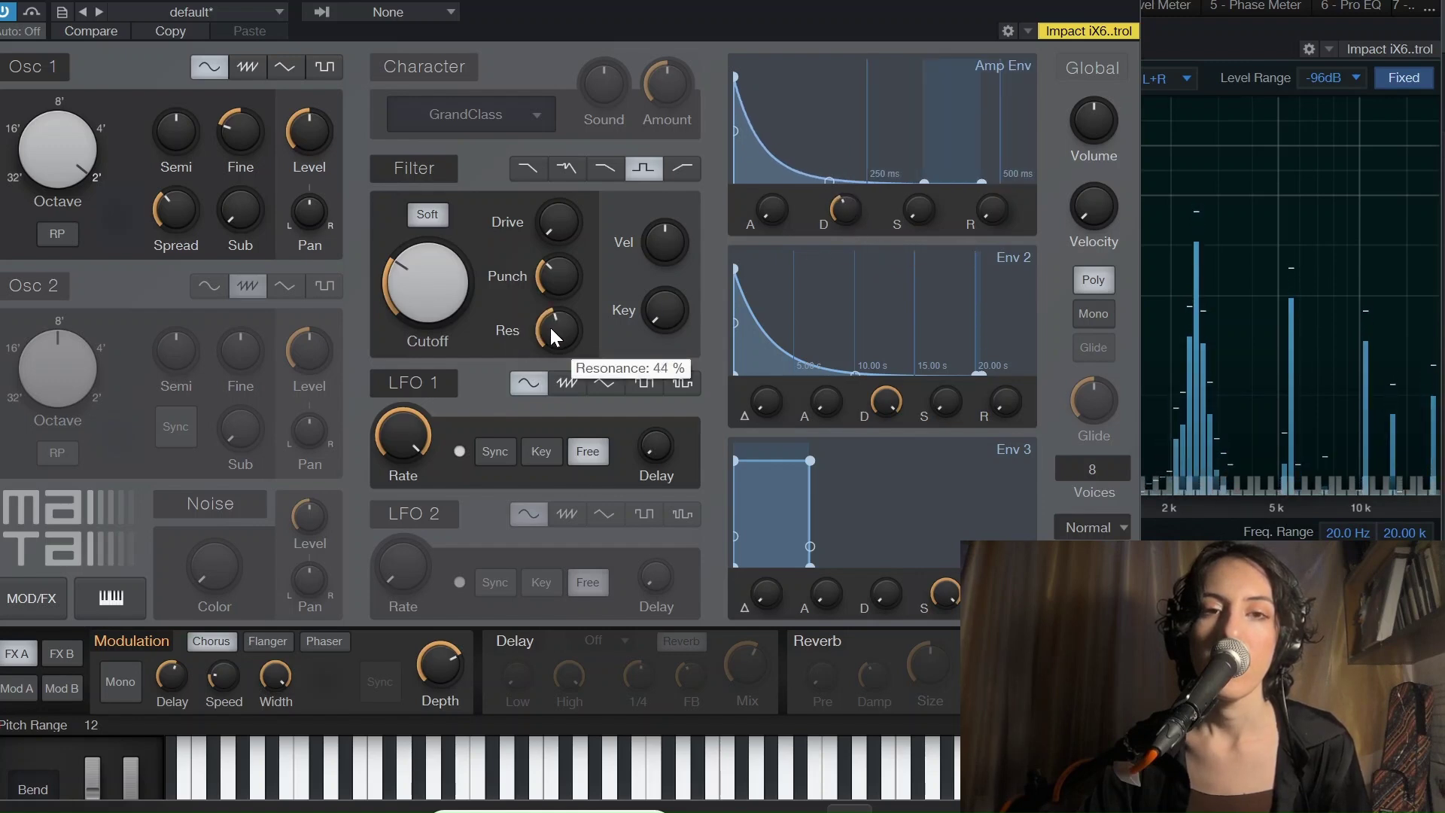
{"action": "scroll", "coordinate": [550, 328], "scroll_direction": "up", "scroll_amount": 7}
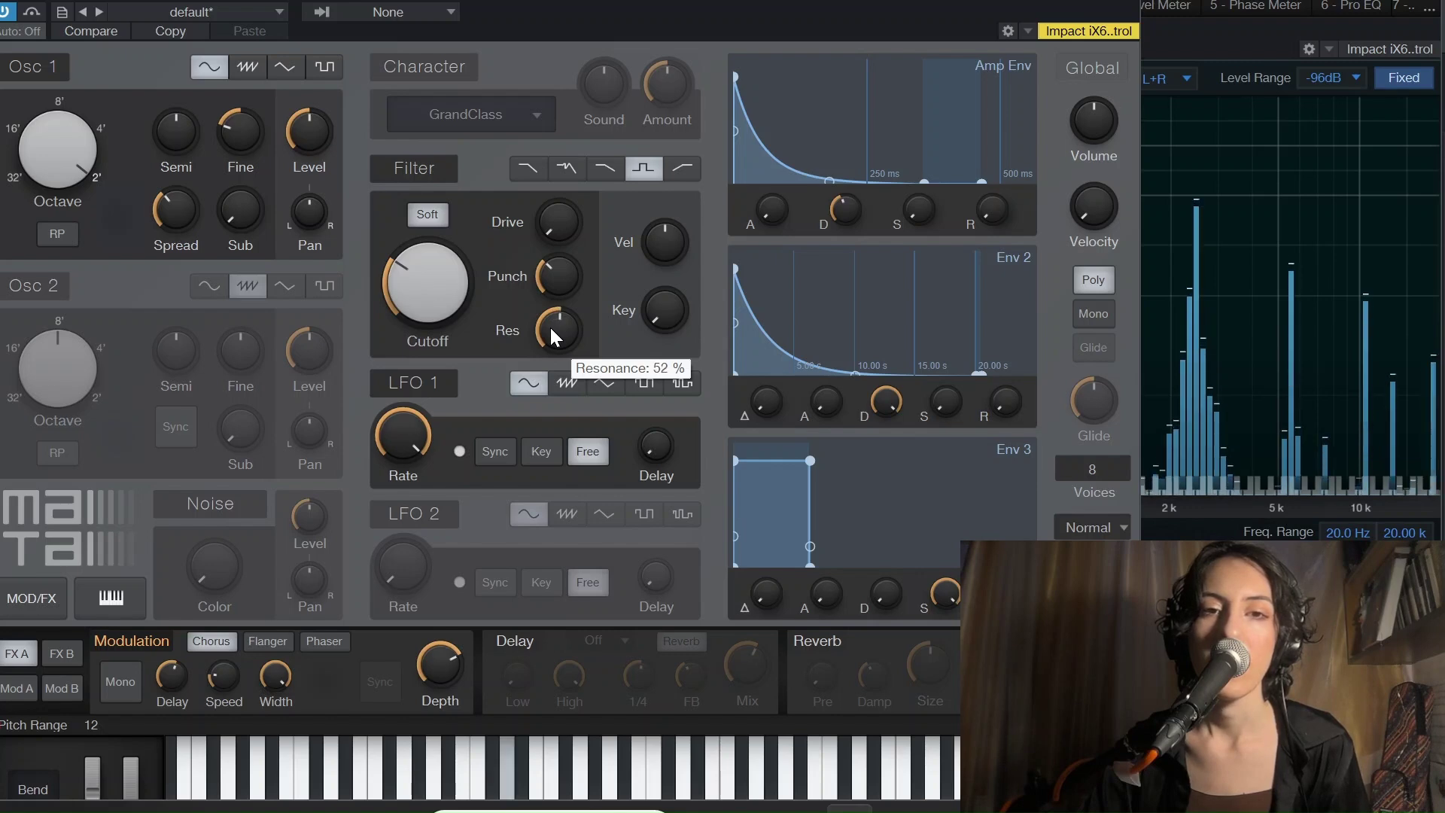
{"action": "left_click_drag", "start_coordinate": [557, 325], "coordinate": [555, 388]}
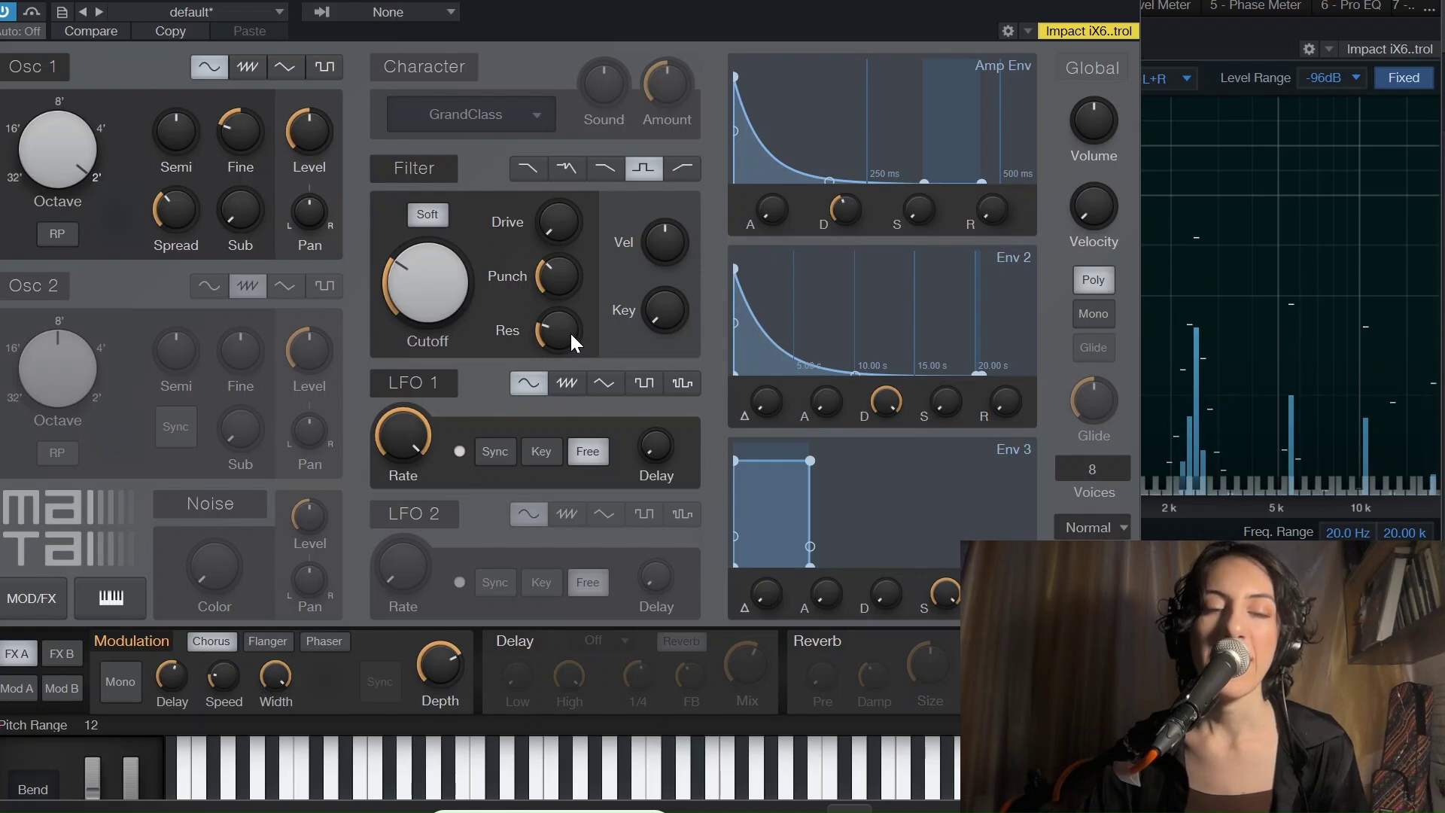
{"action": "mouse_move", "coordinate": [573, 326]}
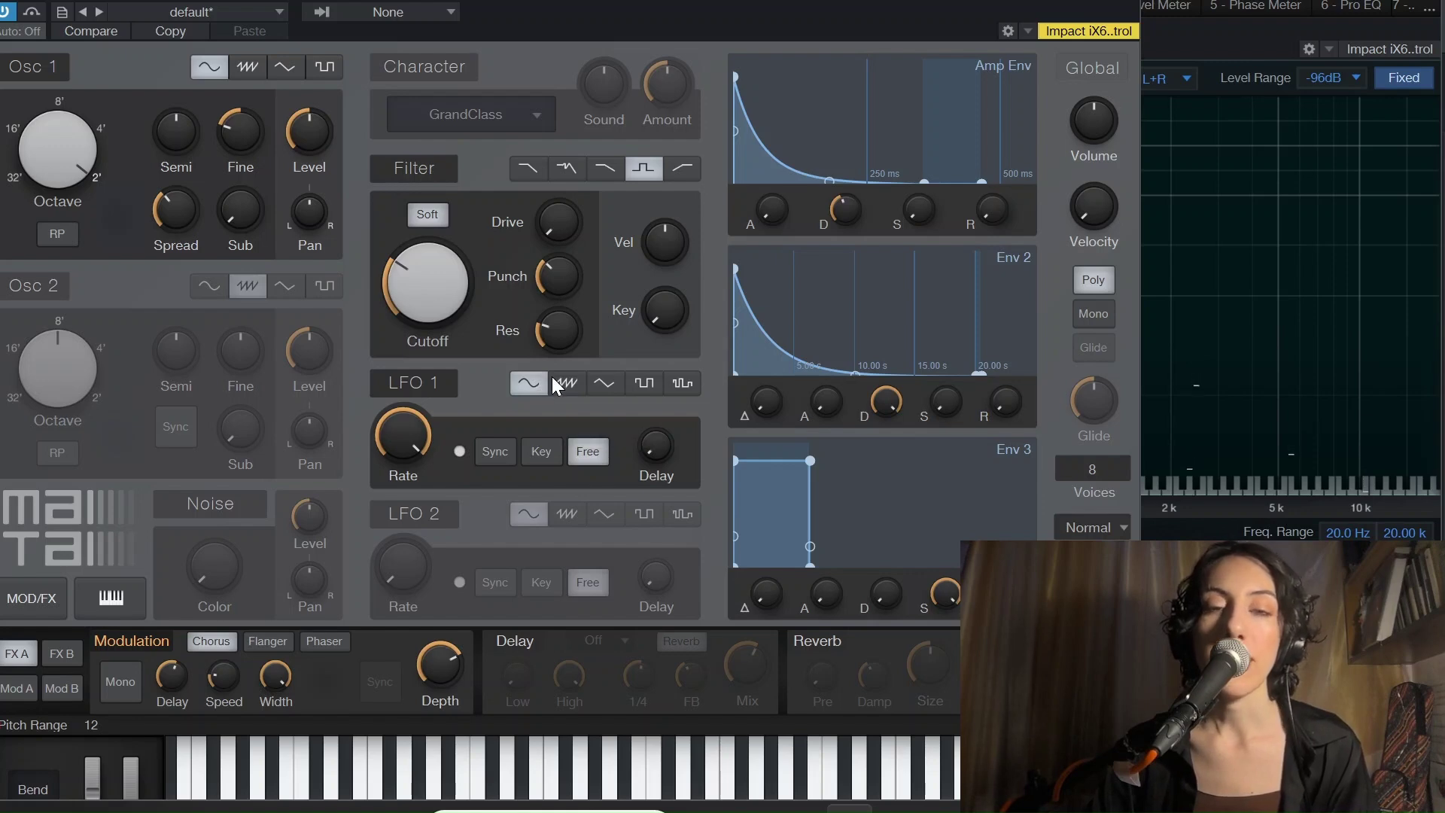
{"action": "left_click", "coordinate": [602, 381]}
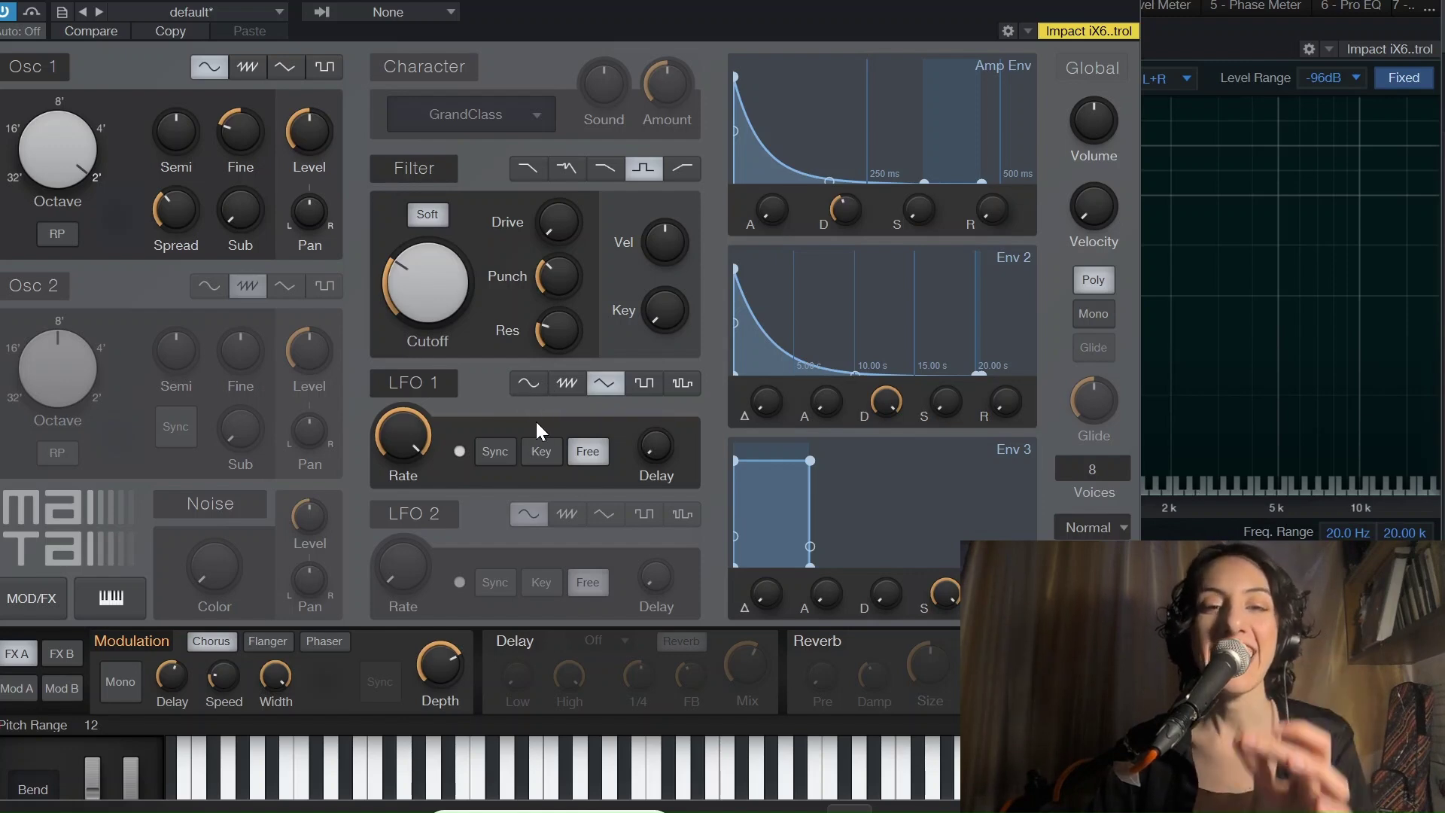
{"action": "left_click", "coordinate": [533, 384]}
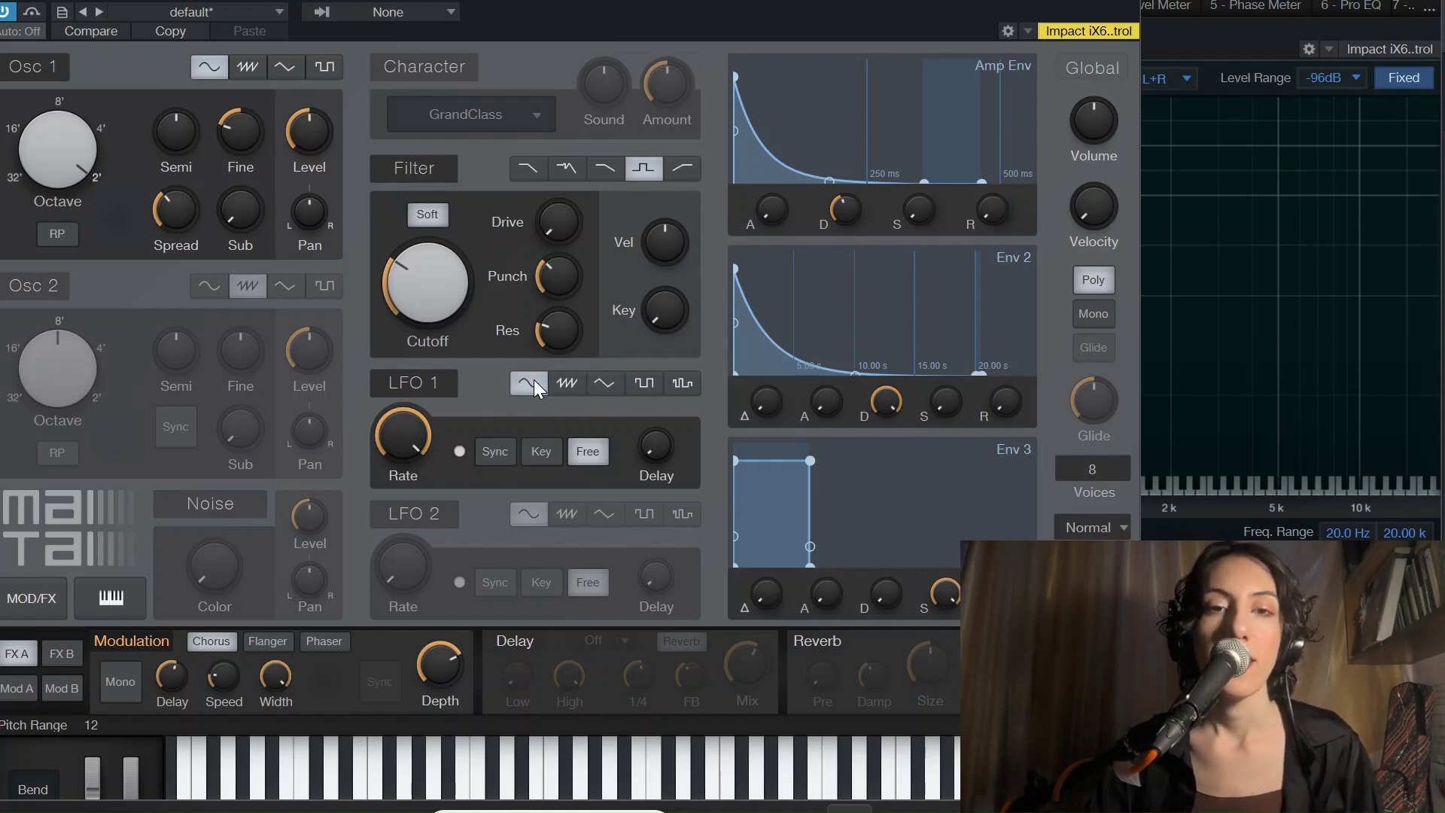